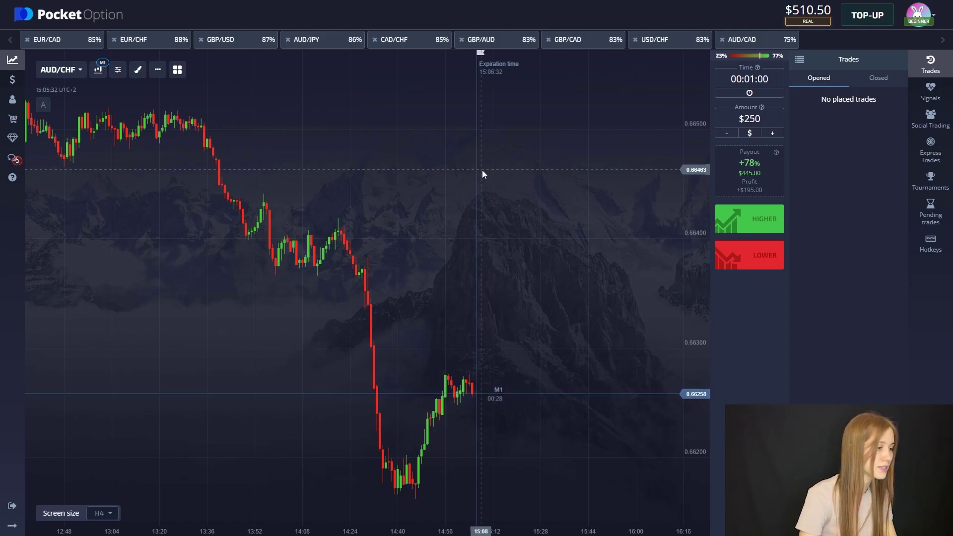
Bring up the indicator list from the AUD/CHF chart toolbar.
left_click(119, 72)
Add Keltner channel and MACD, setting the MACD fast period to 6 and slow to 13.
left_click(278, 210)
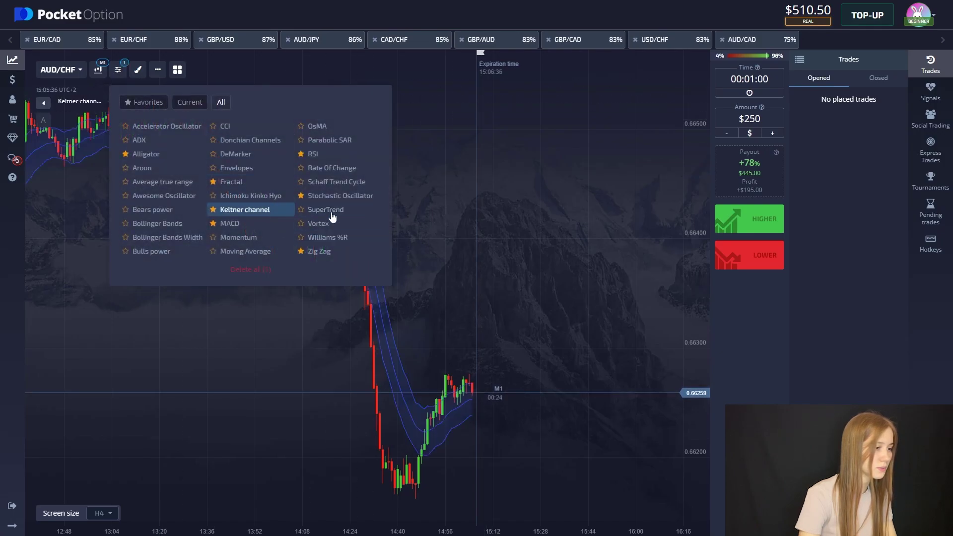
left_click(248, 224)
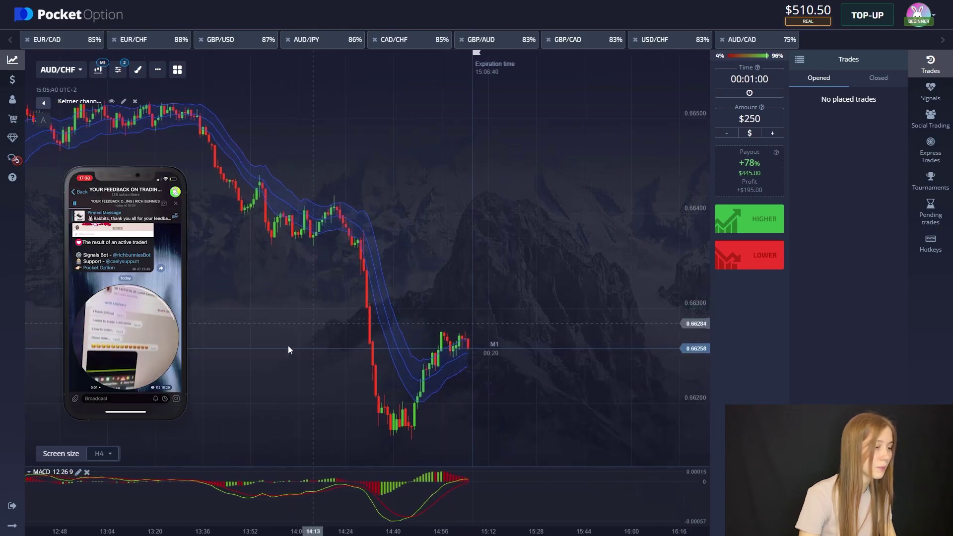
left_click(78, 472)
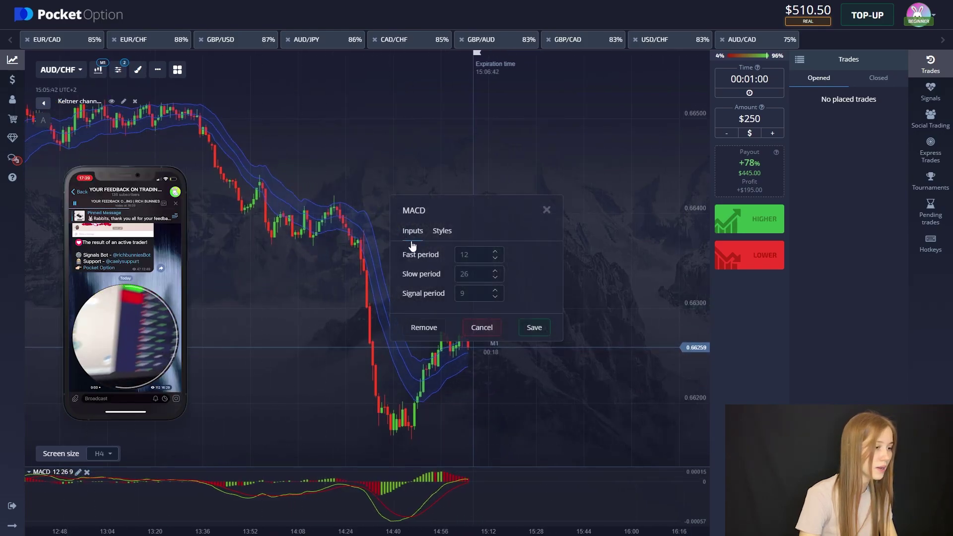
double_click(461, 254)
type("6")
double_click(466, 274)
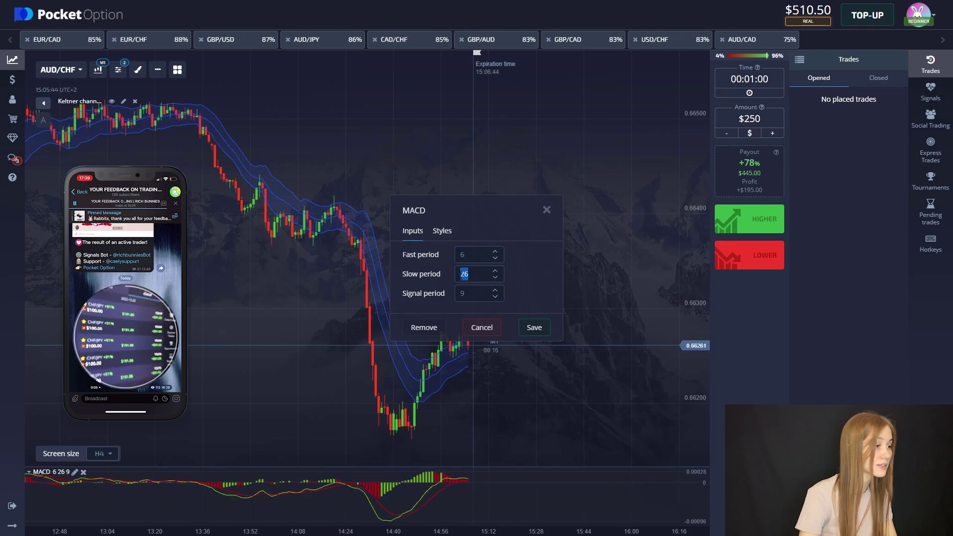
type("13")
left_click(534, 327)
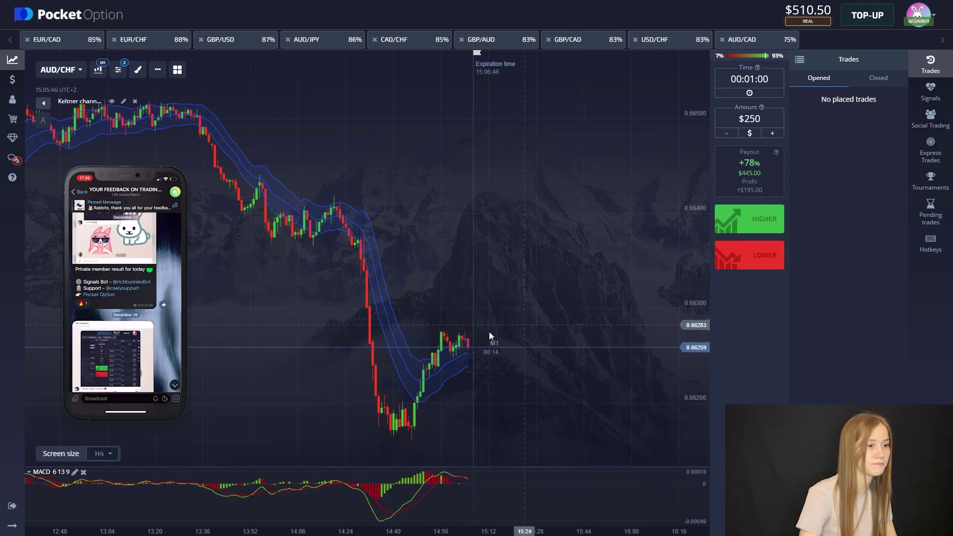
left_click_drag(329, 311, 303, 297)
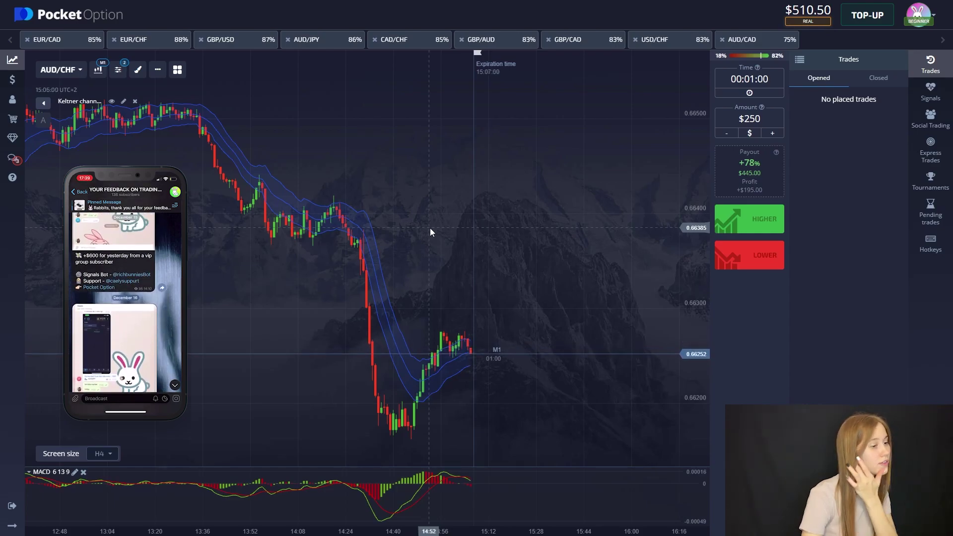
Shift the AUD/CHF chart slightly to inspect the recent candles.
mouse_move(418, 228)
left_mouse_down()
mouse_move(472, 227)
mouse_move(415, 231)
left_mouse_up()
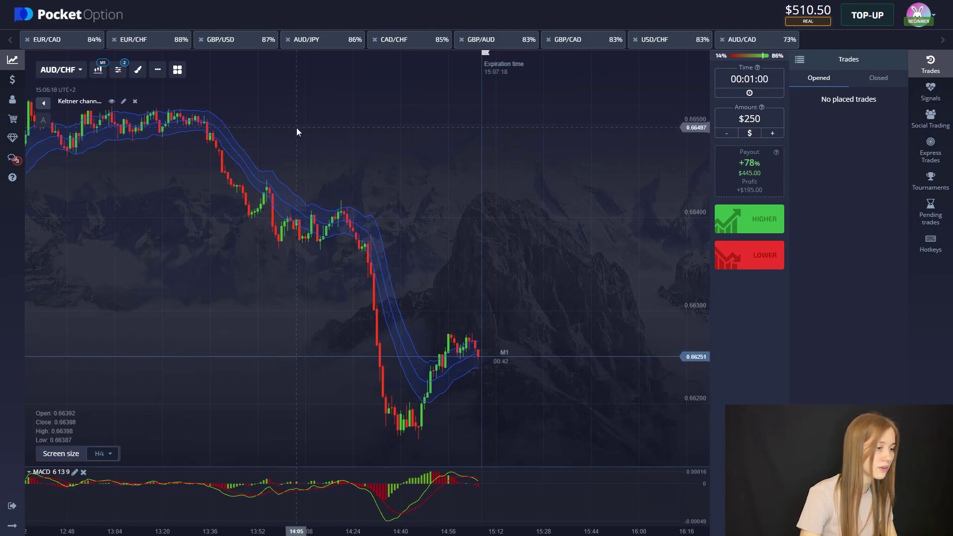
Browse the EUR/CAD, CAD/CHF and GBP/AUD charts, panning to see earlier candles.
left_click(58, 43)
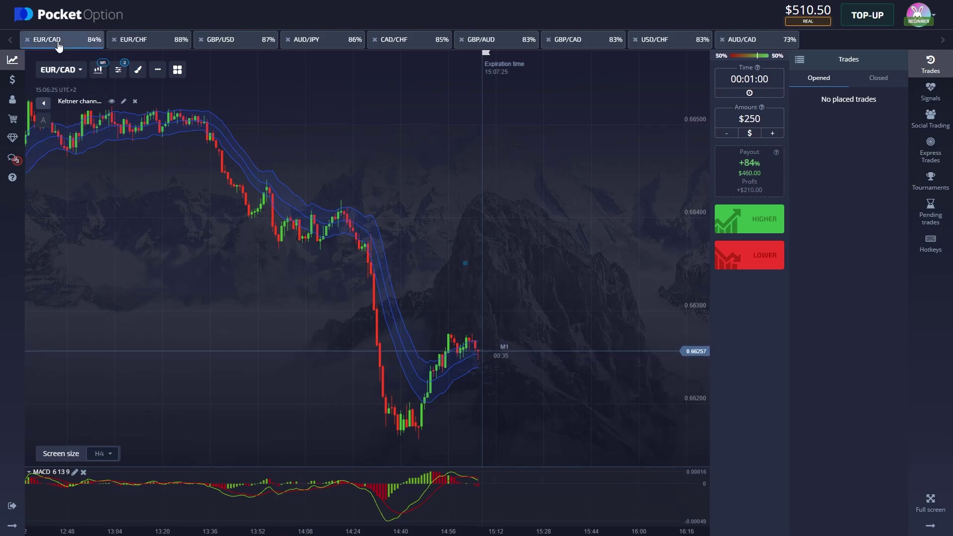
key("Tab")
key("Tab")
key("Tab")
key("Tab")
left_click_drag(315, 192, 260, 197)
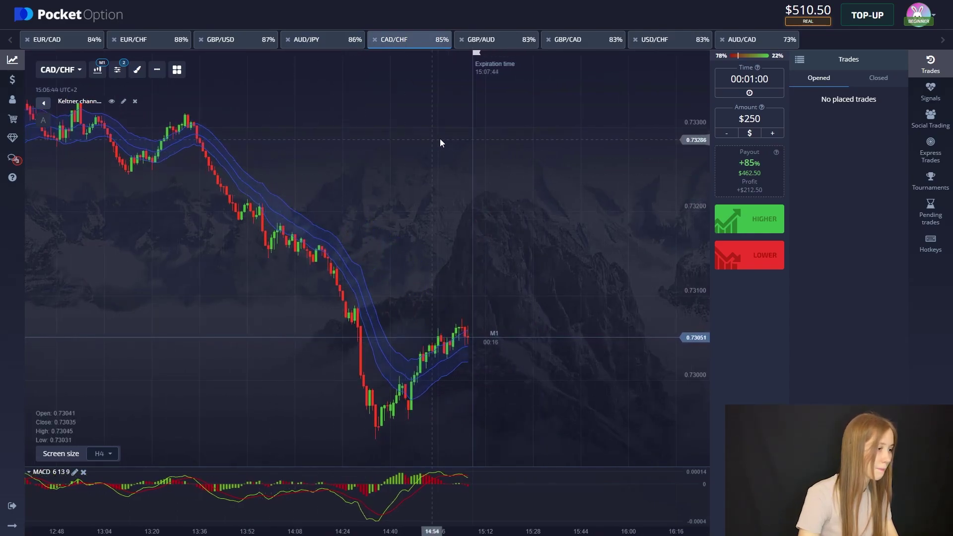
left_click(485, 40)
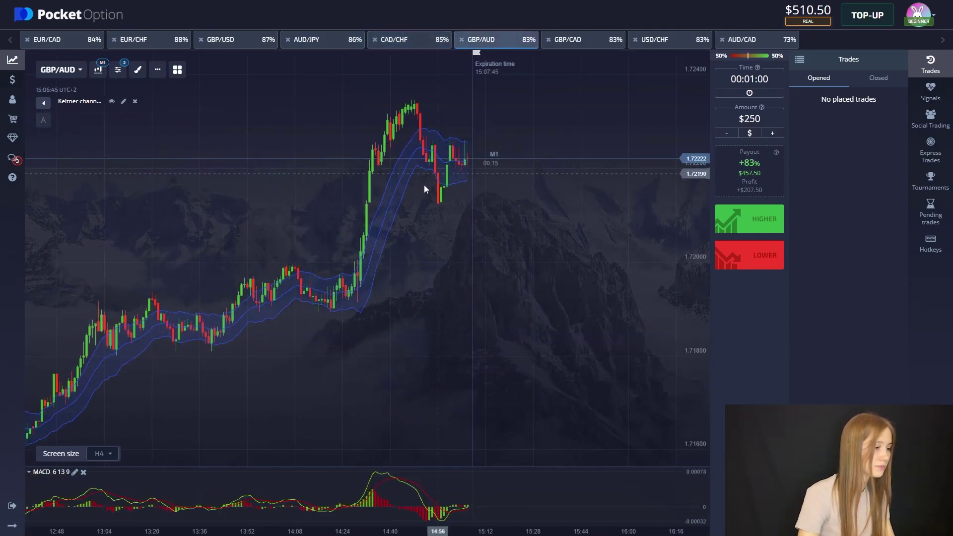
left_click_drag(355, 210, 321, 234)
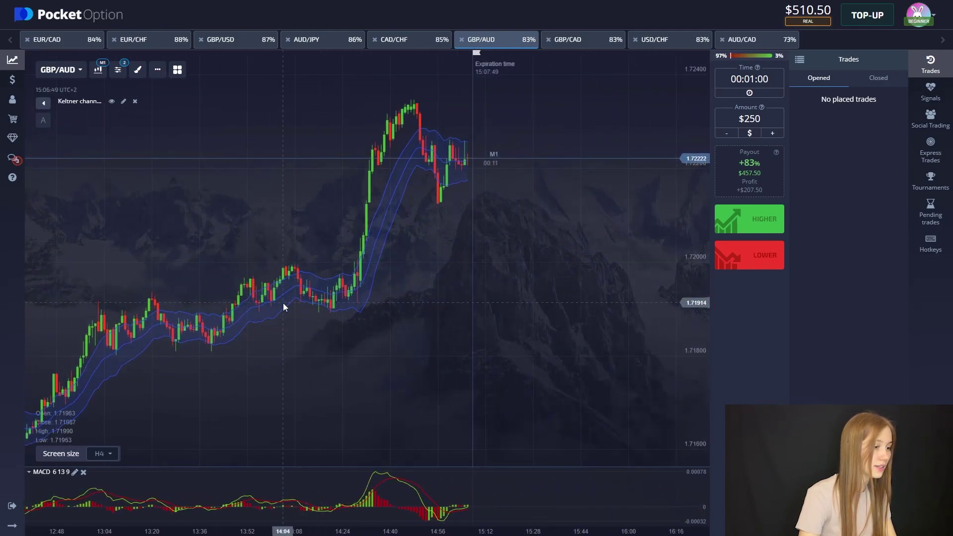
Widen the GBP/AUD chart to a one-day span and pan across it.
left_click(103, 453)
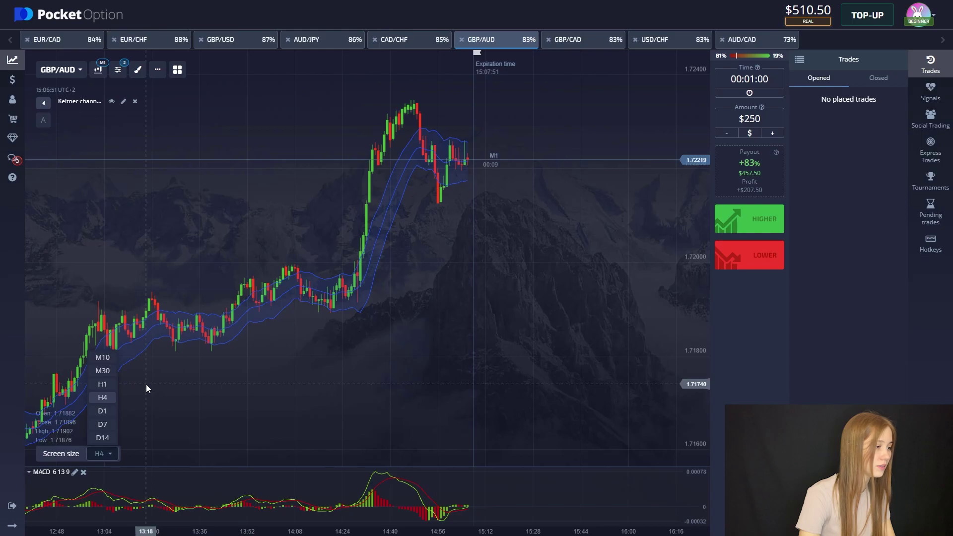
left_click(107, 411)
scroll(357, 285, "down", 2)
left_click_drag(356, 292, 250, 305)
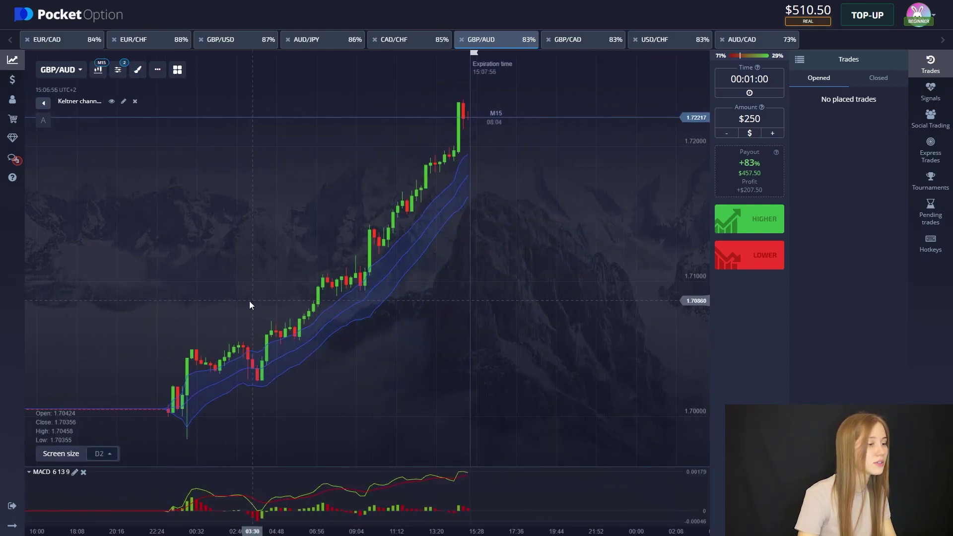
Cycle through EUR/CAD, EUR/CHF, GBP/USD, AUD/JPY, CAD/CHF, GBP/AUD, GBP/CAD, USD/CHF and AUD/CAD.
left_click(47, 40)
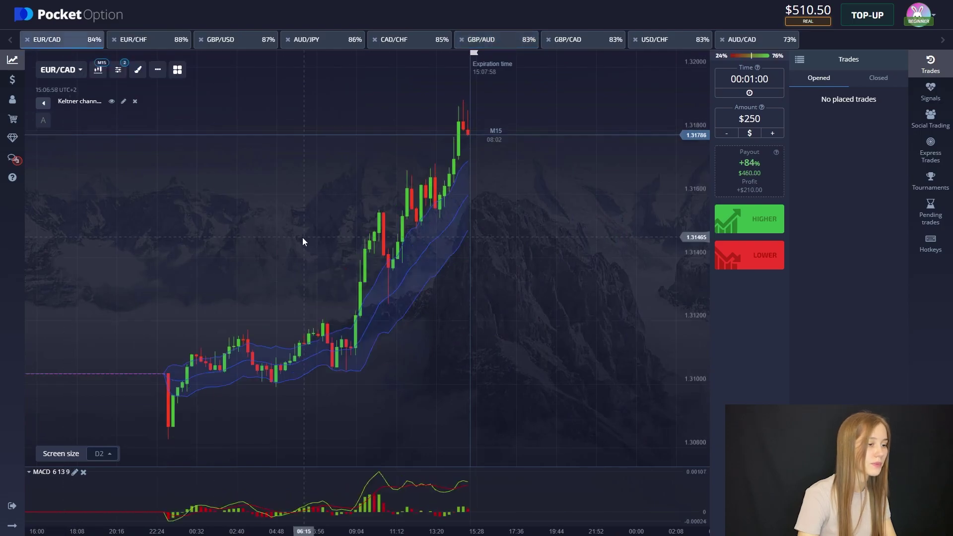
left_click(141, 42)
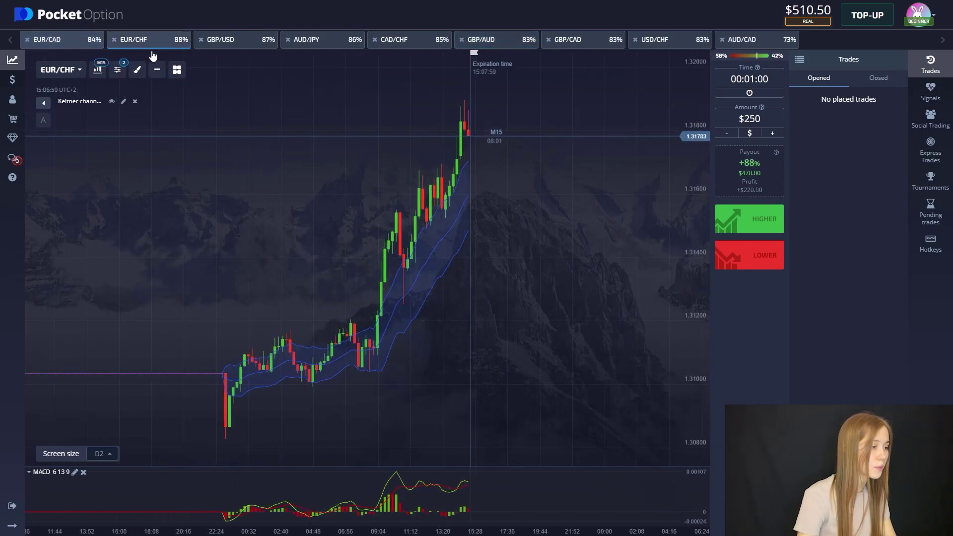
left_click(234, 41)
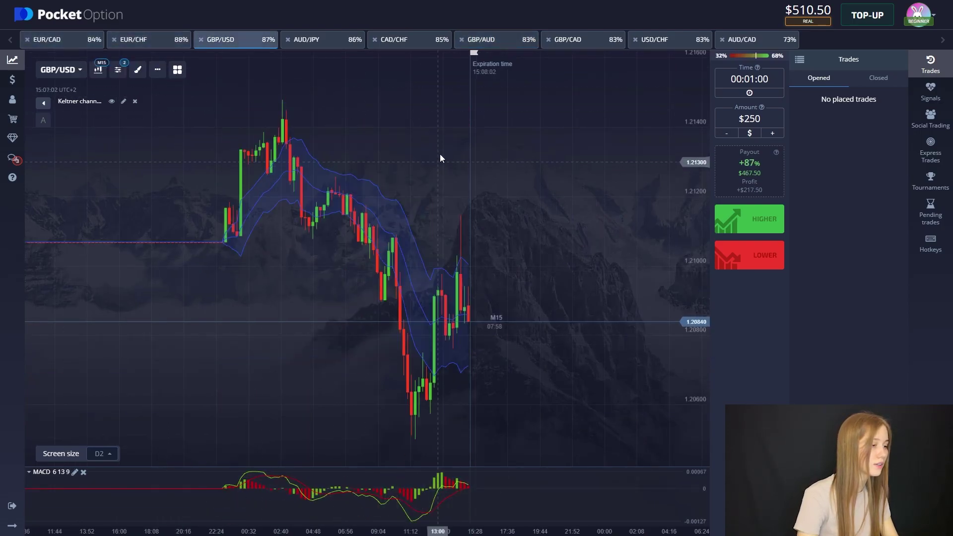
left_click(317, 42)
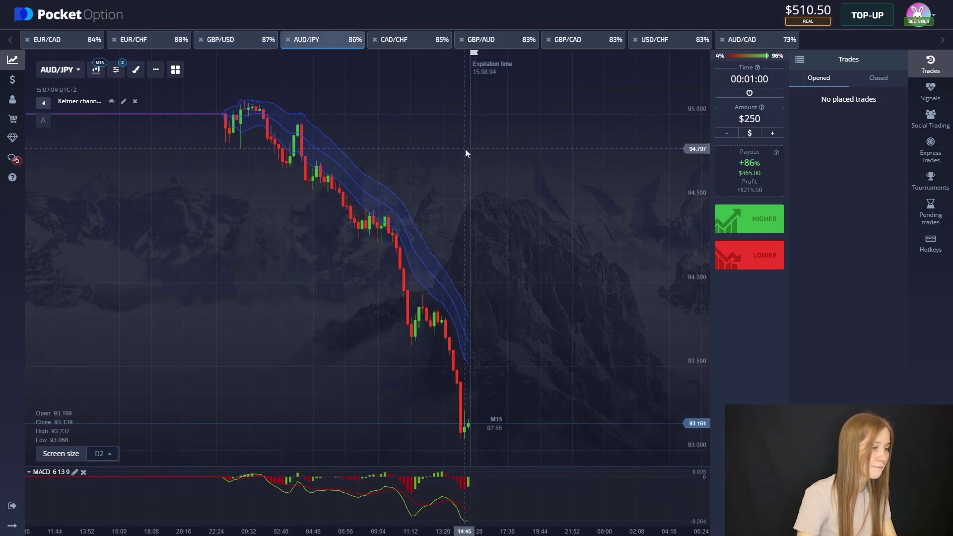
left_click(404, 44)
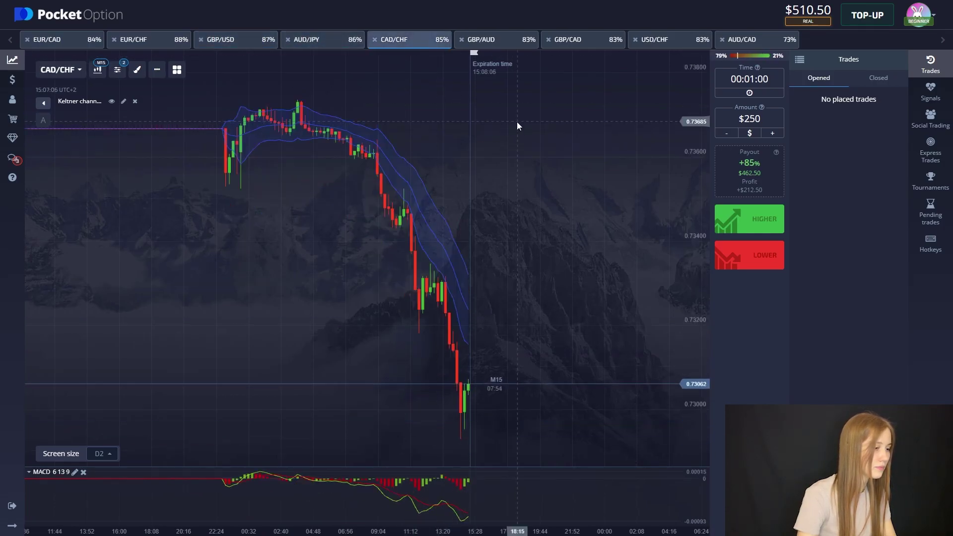
left_click(491, 43)
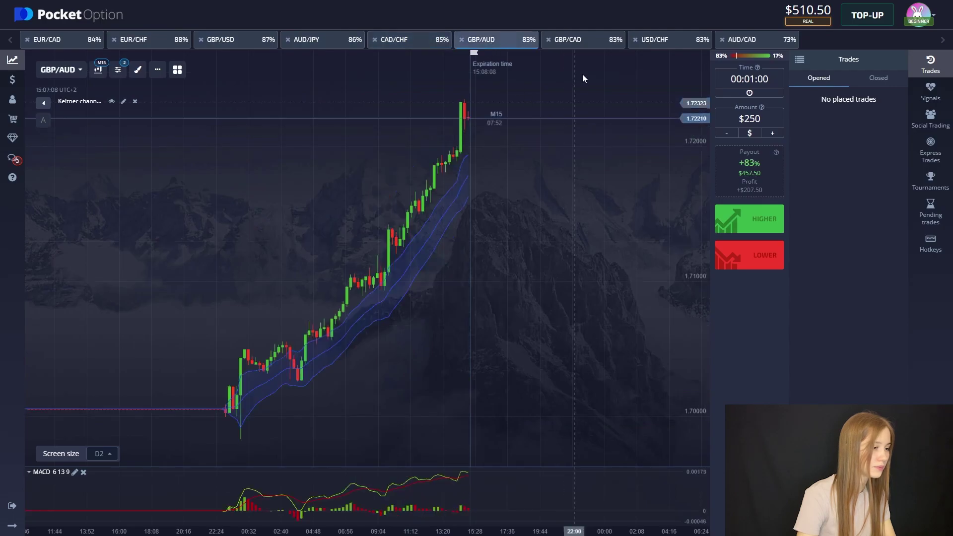
left_click(578, 44)
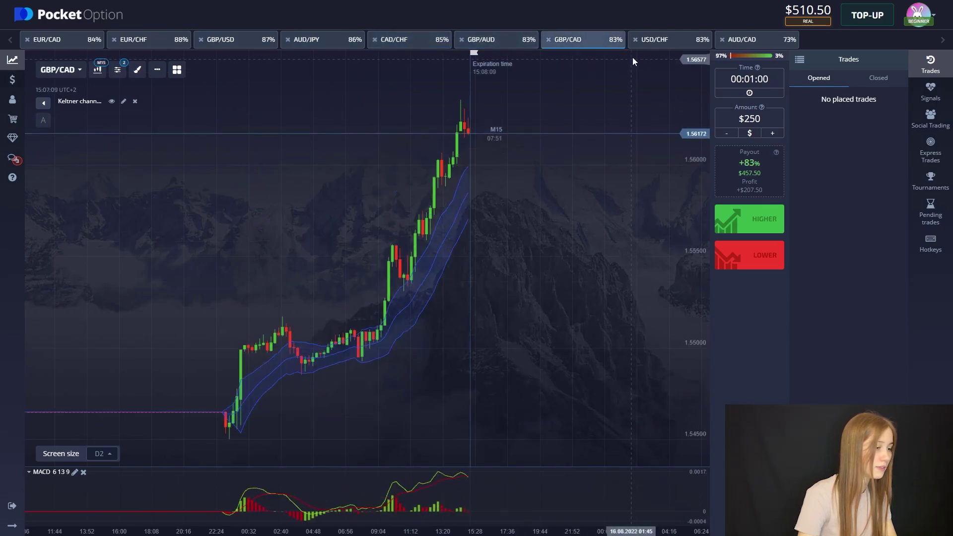
left_click(665, 49)
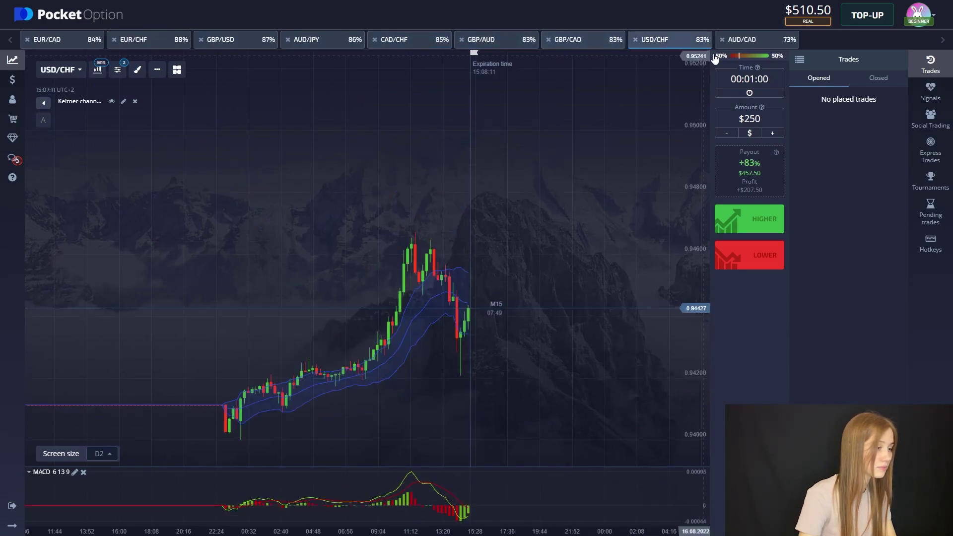
left_click(754, 45)
scroll(387, 231, "down", 3)
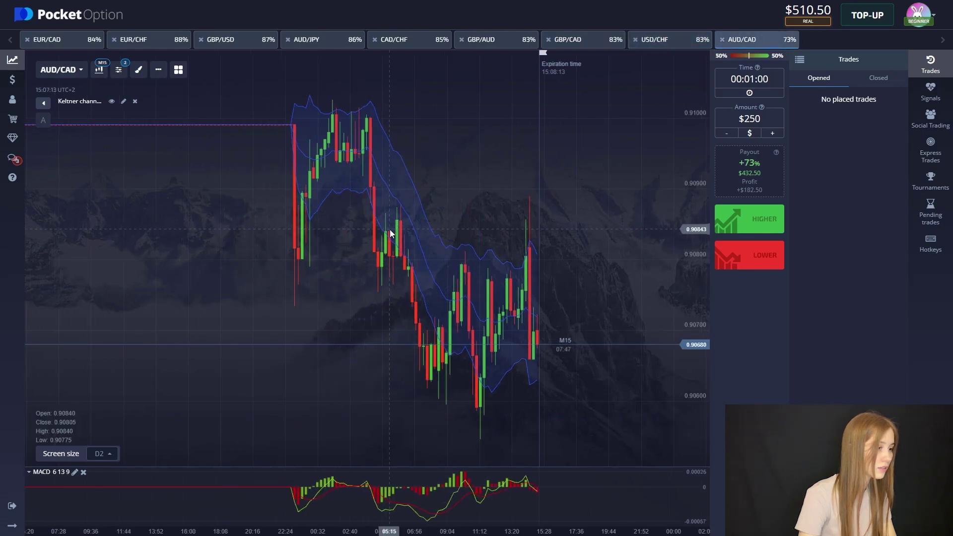
Return to EUR/CAD, set the span back to H4 and view earlier candles.
left_click(58, 45)
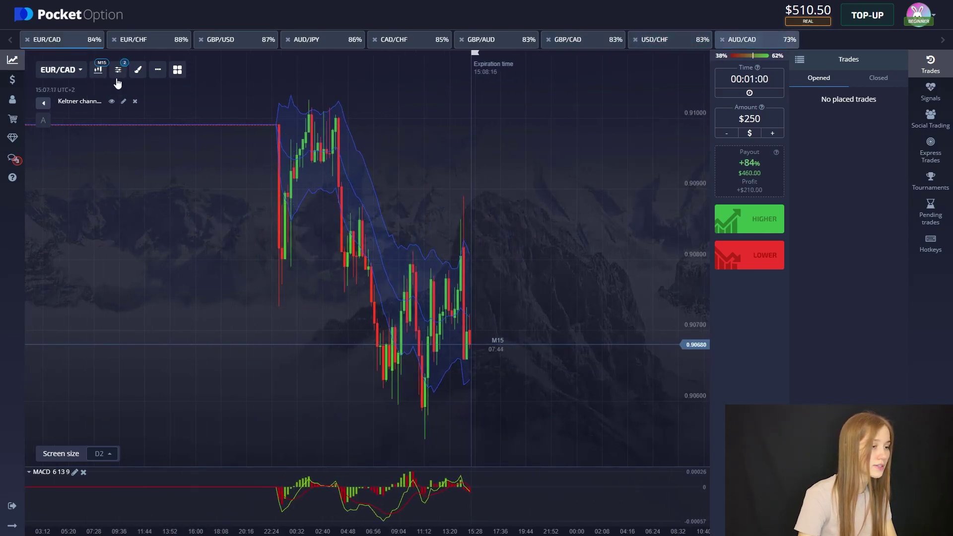
left_click(109, 453)
left_click(106, 383)
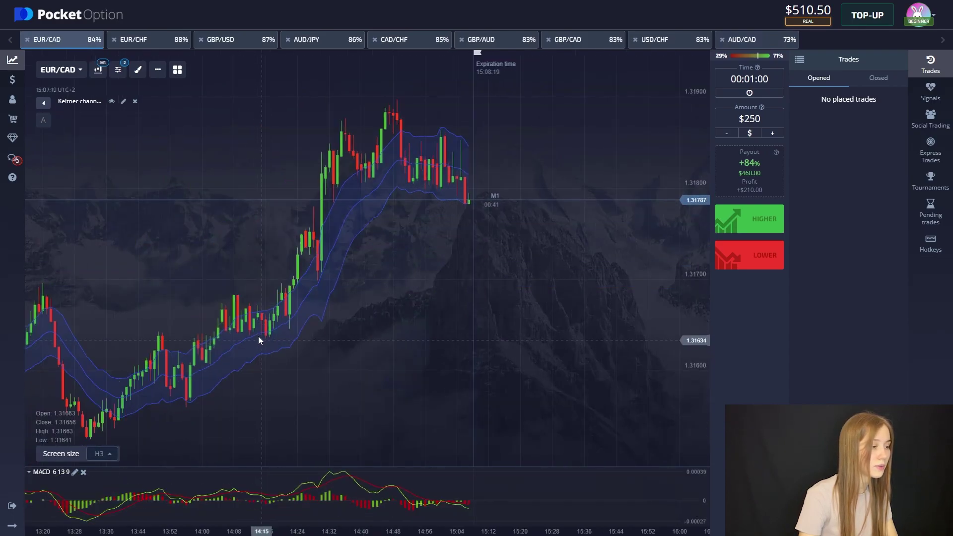
left_click_drag(360, 313, 198, 285)
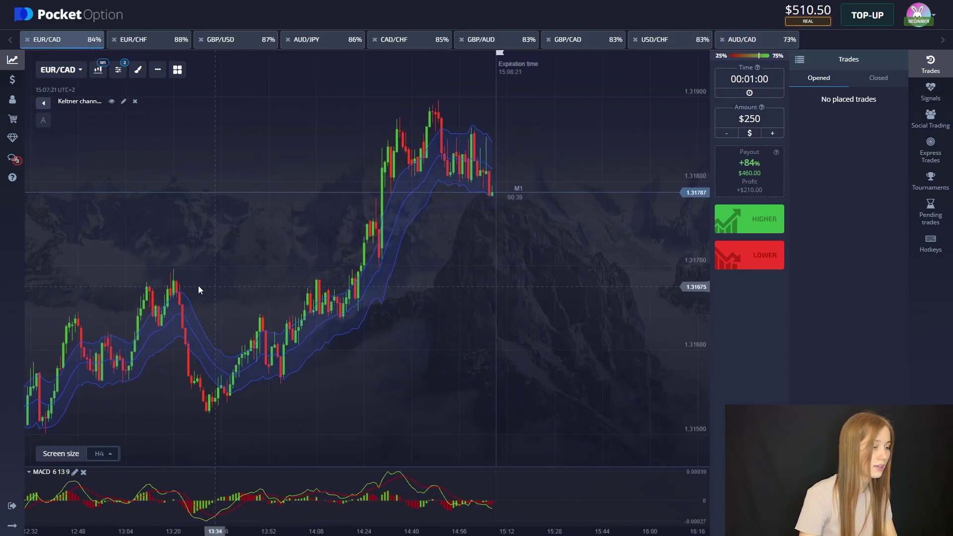
Check the EUR/CHF chart, then settle on the CAD/CHF chart.
left_click(147, 46)
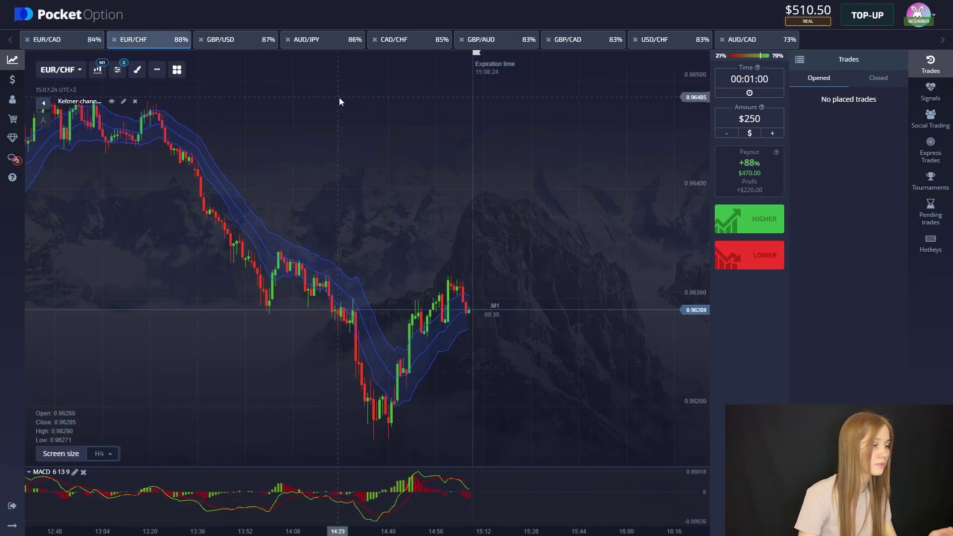
left_click(665, 40)
left_click(322, 40)
left_click(397, 40)
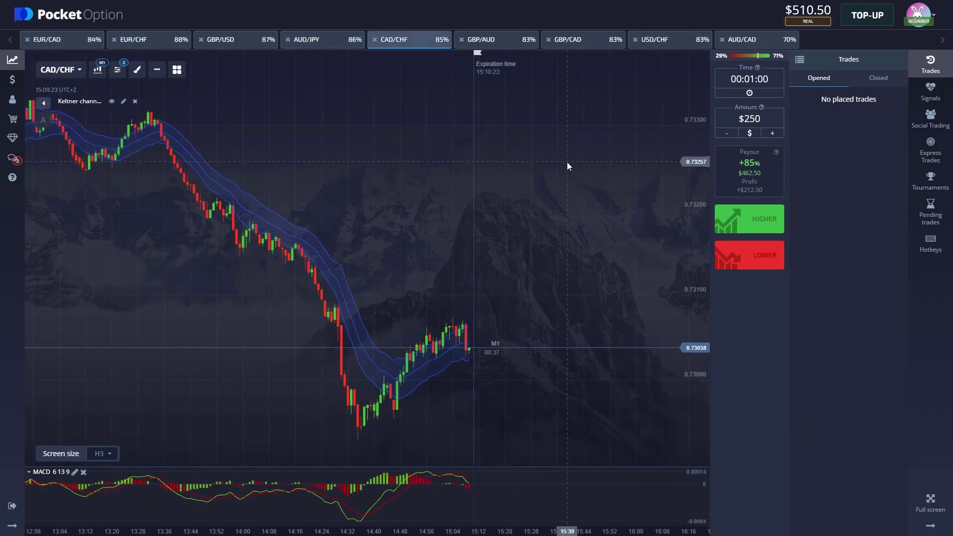
Place a $250 Lower trade on CAD/CHF and zoom into the chart.
left_click(749, 255)
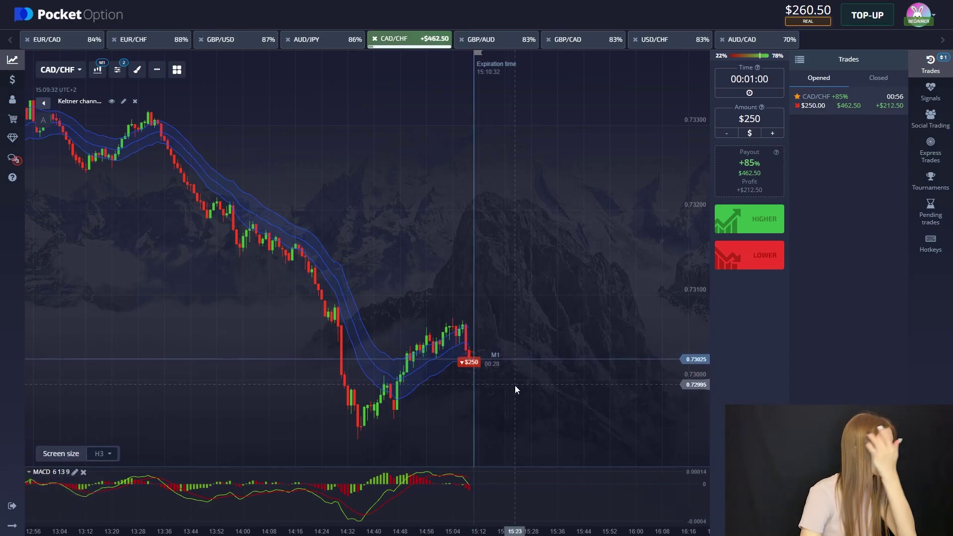
scroll(516, 387, "up", 2)
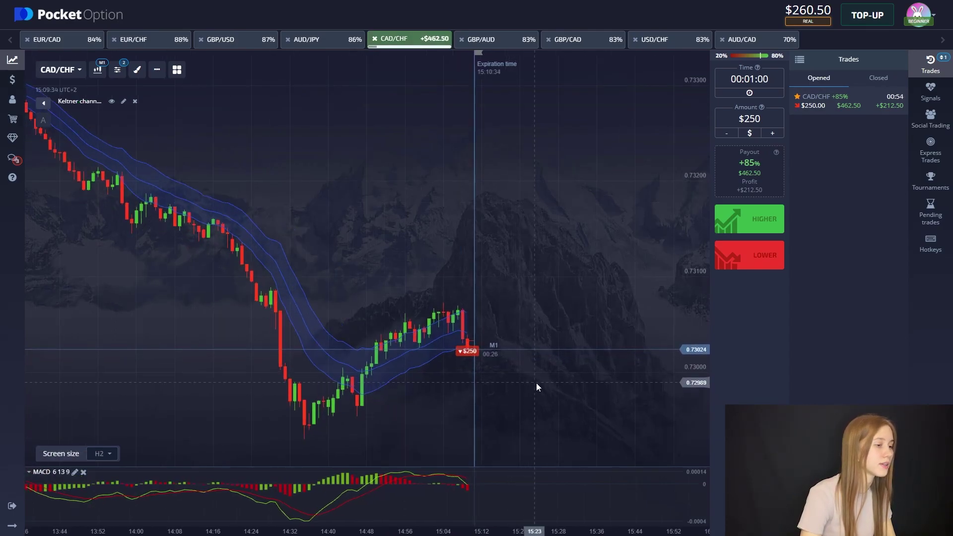
key("Print")
left_click_drag(31, 52, 906, 534)
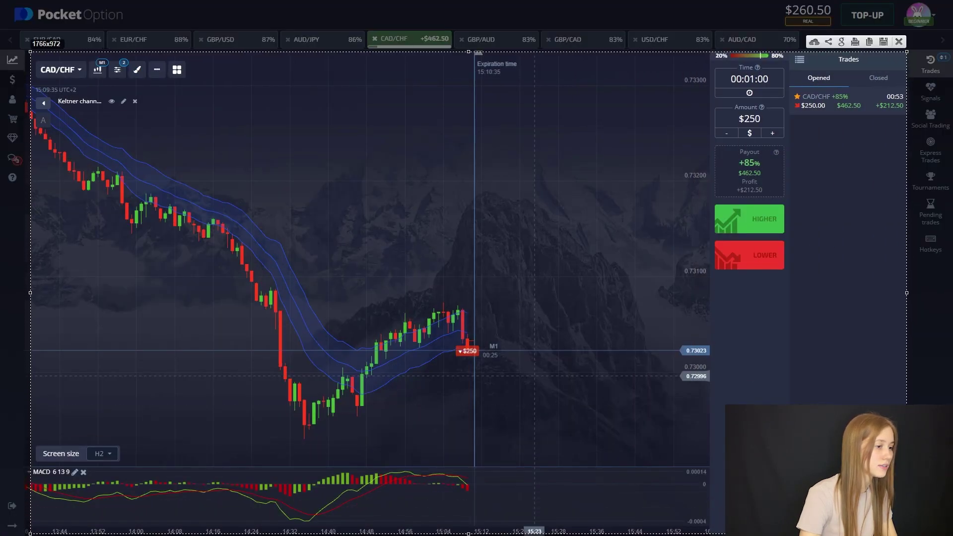
left_click_drag(160, 125, 283, 263)
left_click_drag(132, 231, 204, 318)
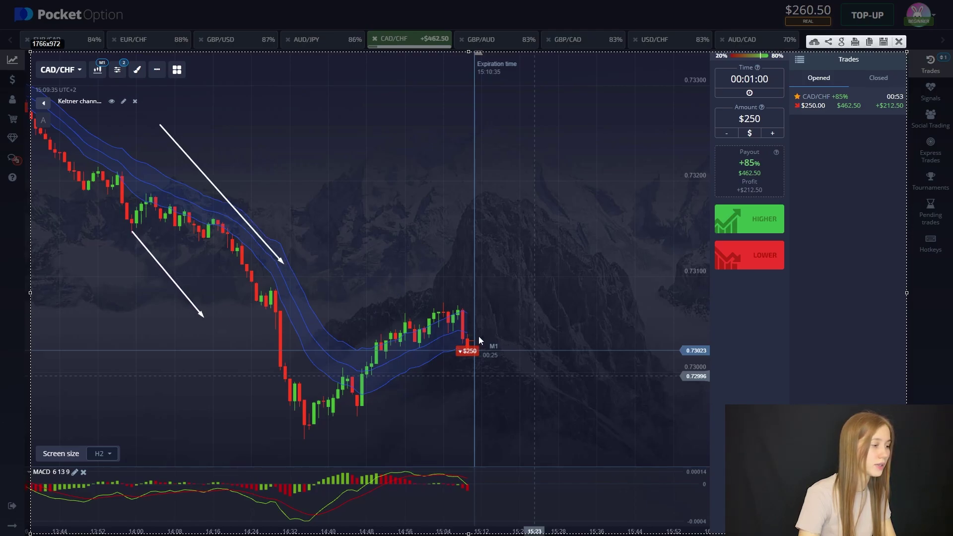
mouse_move(313, 197)
left_mouse_down()
mouse_move(309, 453)
mouse_move(461, 329)
left_mouse_up()
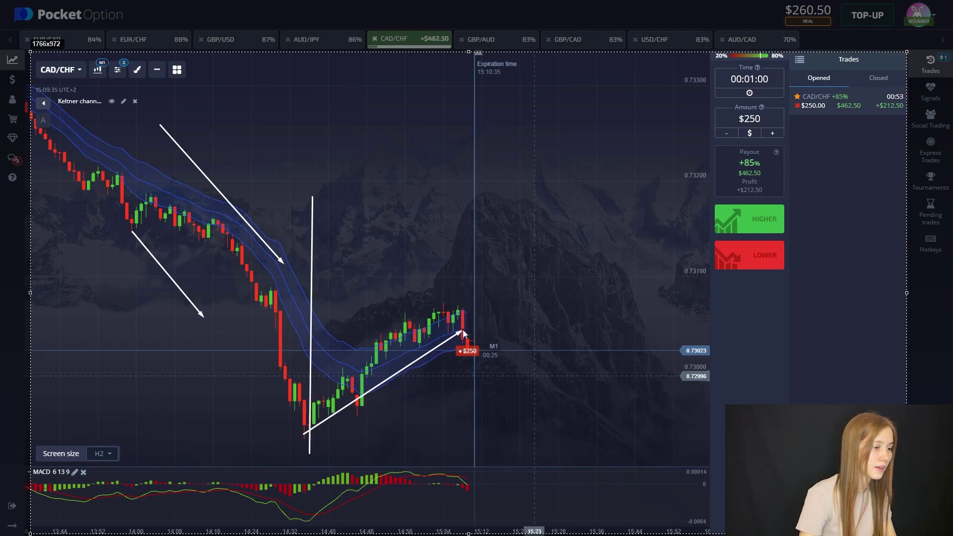
left_click_drag(307, 378, 453, 289)
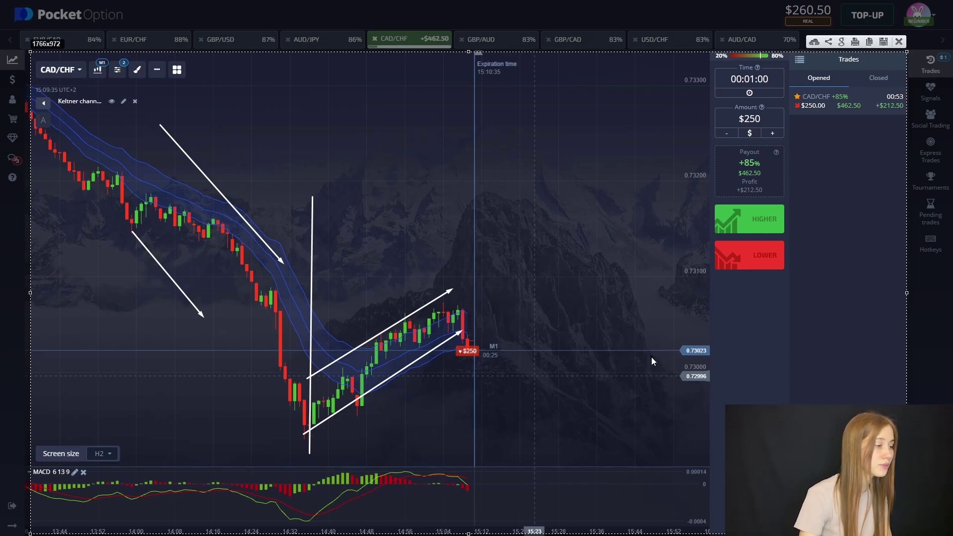
mouse_move(525, 261)
left_mouse_down()
mouse_move(389, 308)
mouse_move(309, 309)
left_mouse_up()
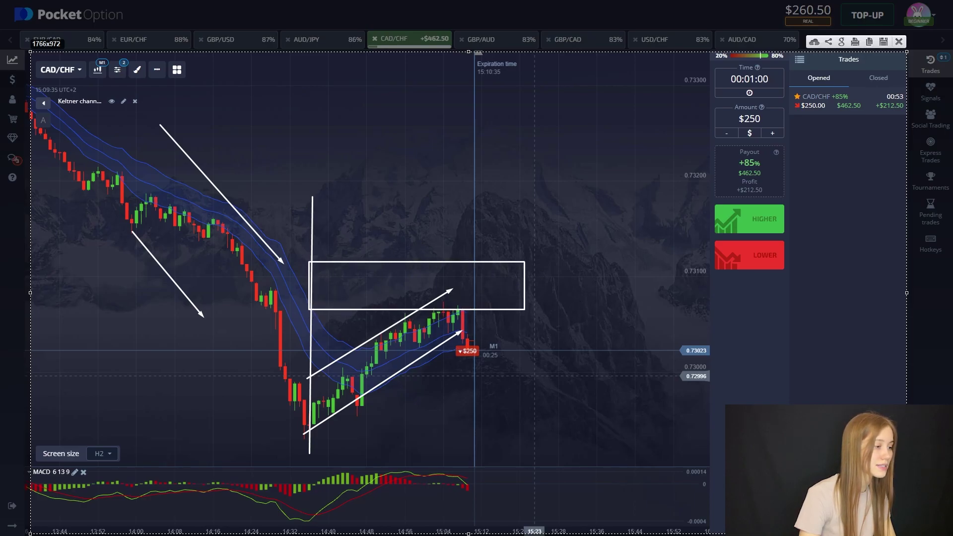
left_click_drag(490, 314, 490, 401)
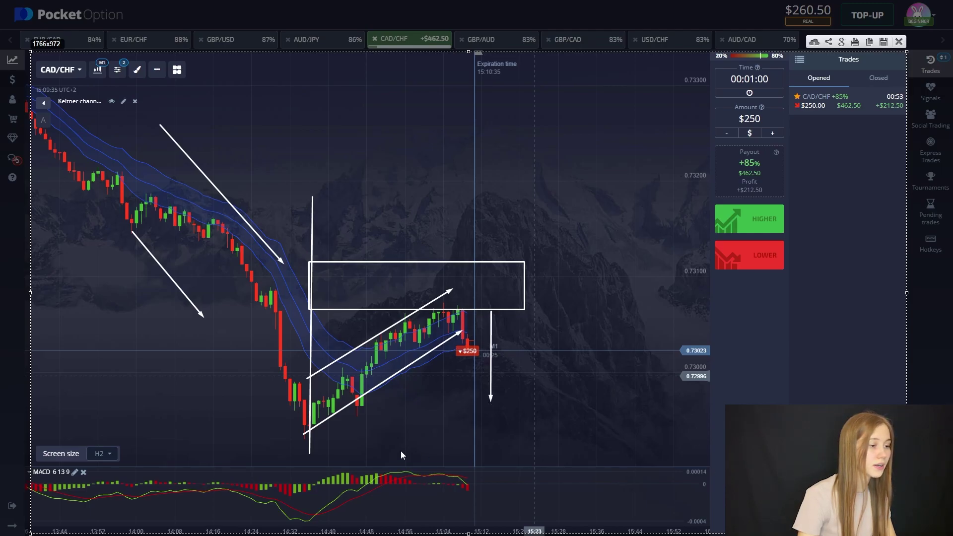
mouse_move(385, 461)
left_mouse_down()
mouse_move(523, 533)
mouse_move(563, 530)
mouse_move(562, 521)
left_mouse_up()
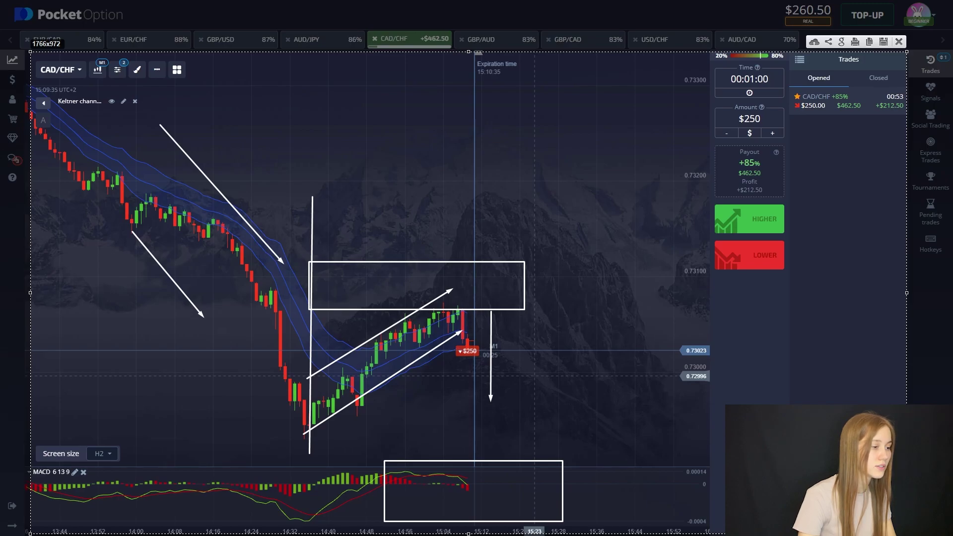
left_click_drag(448, 470, 481, 488)
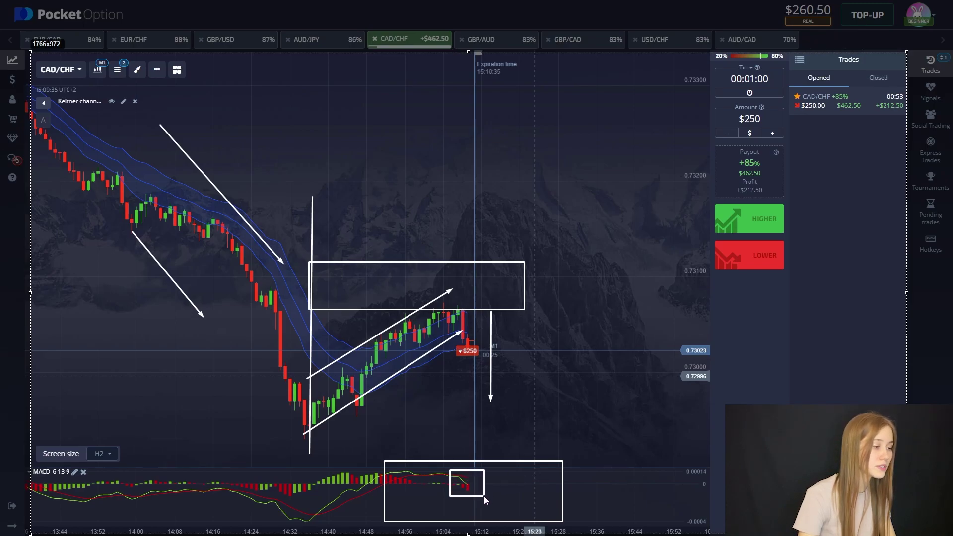
left_click_drag(484, 498, 475, 496)
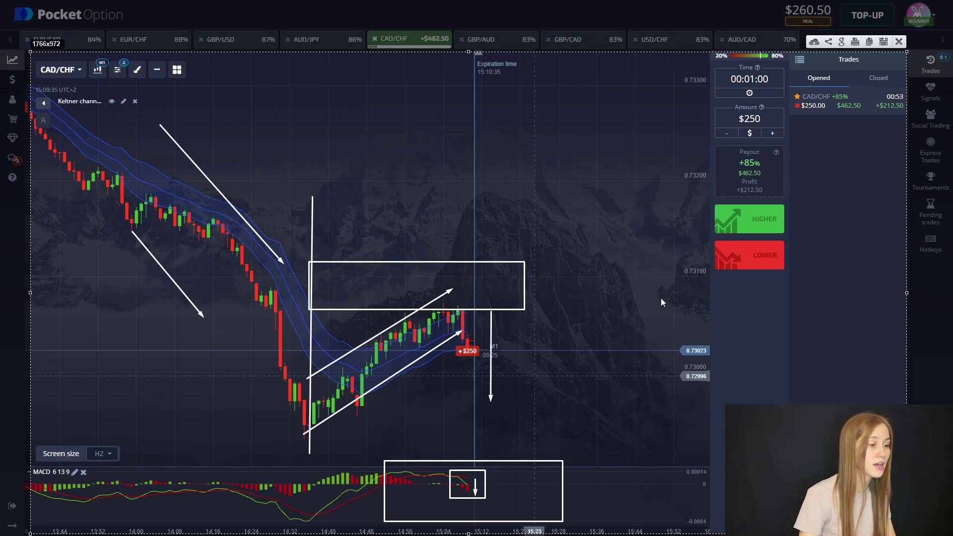
left_click(898, 42)
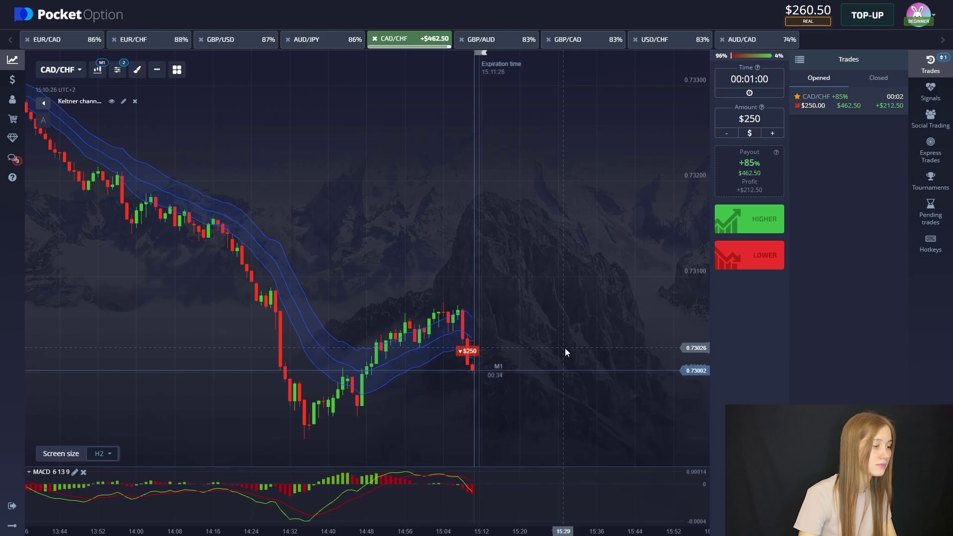
Change the trade amount to $350.
scroll(556, 351, "down", 2)
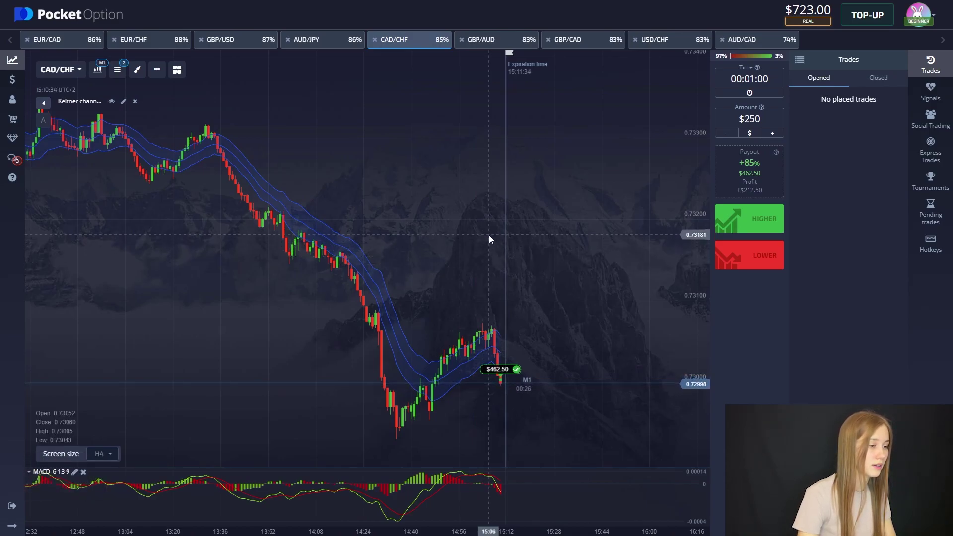
left_click(749, 119)
type("350")
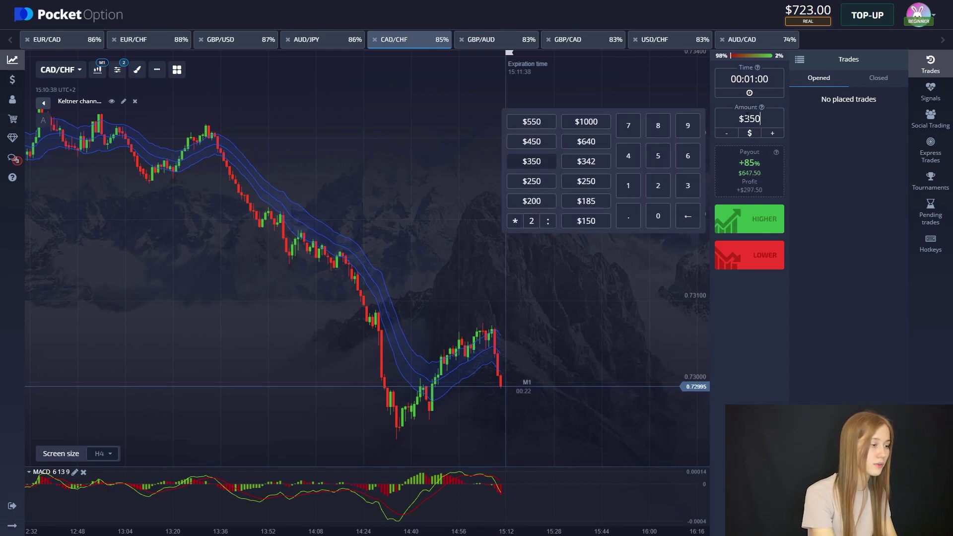
left_click(431, 188)
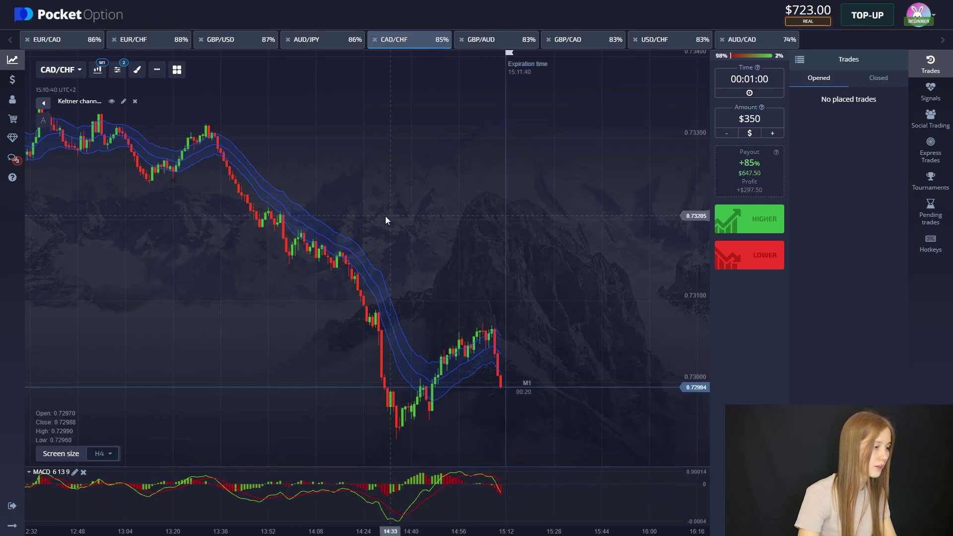
Review EUR/CAD, GBP/AUD, GBP/CAD, USD/CHF and AUD/CAD, then place a Higher trade on CAD/CHF.
left_click_drag(347, 214, 314, 211)
left_click(58, 42)
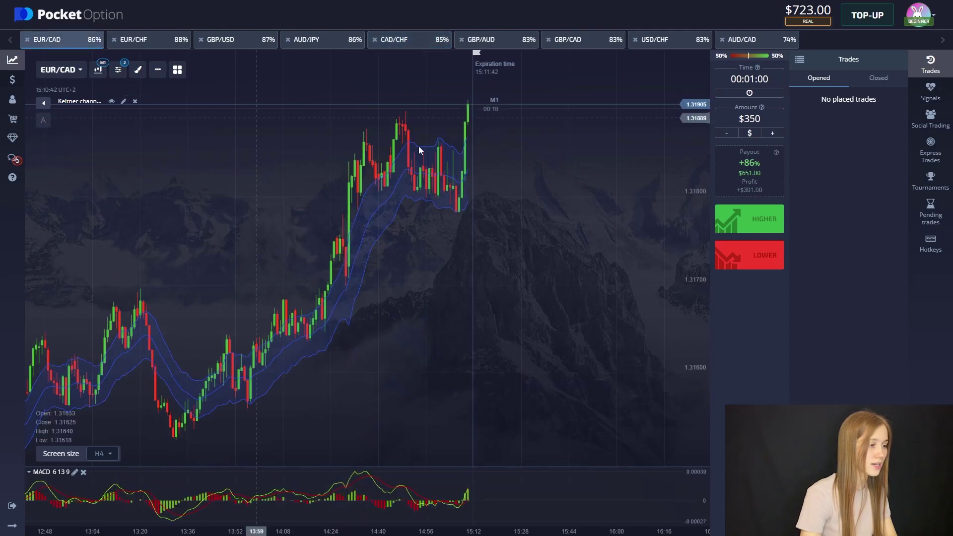
left_click(489, 40)
left_click(590, 40)
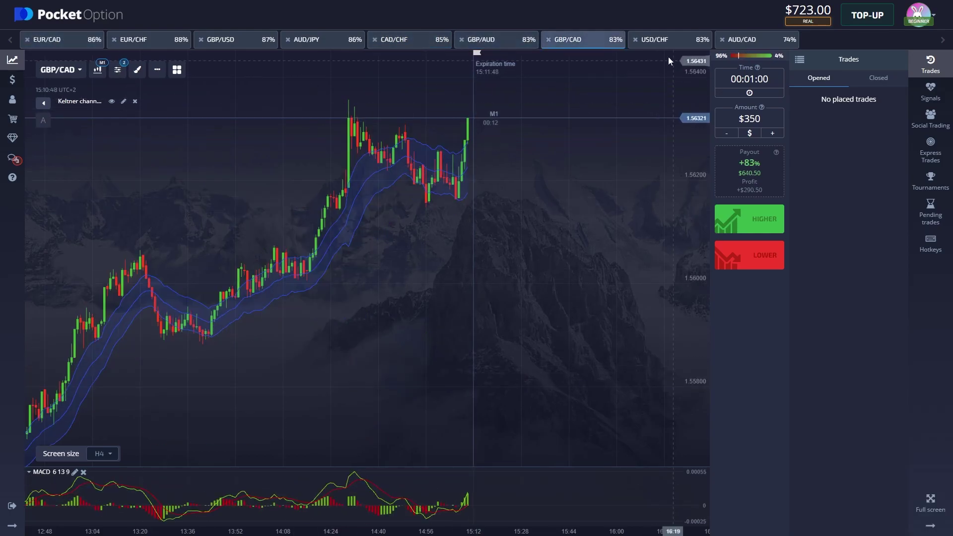
left_click(665, 40)
left_click(753, 43)
left_click(404, 40)
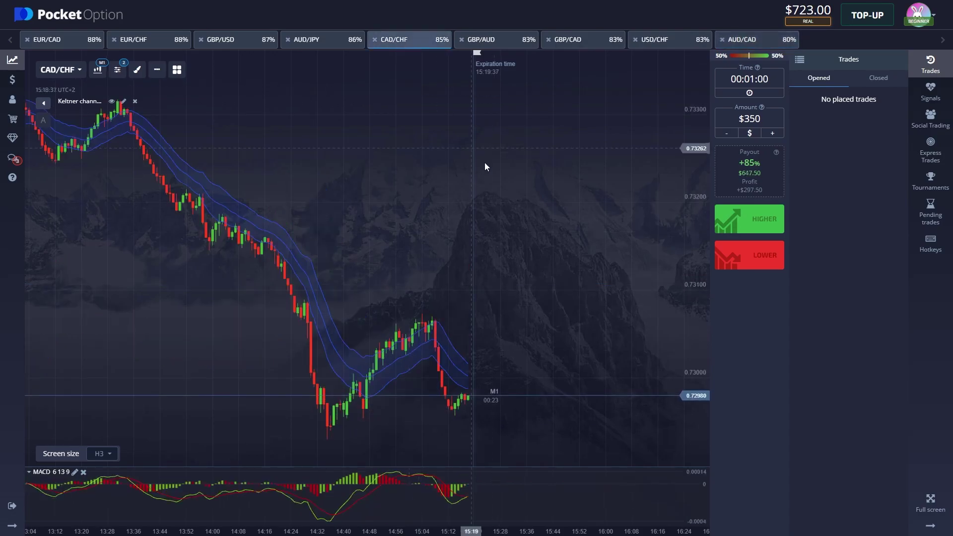
key("shift+w")
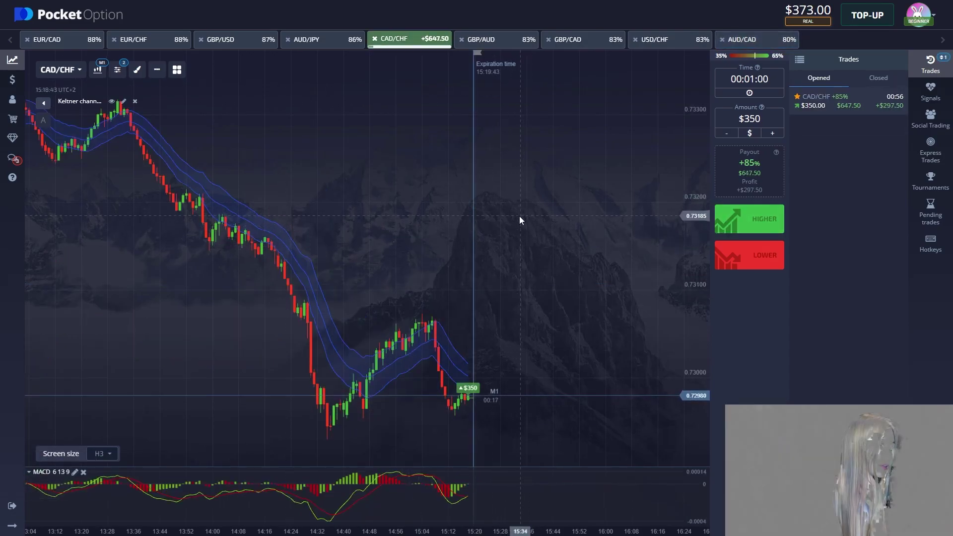
key("Print")
left_click_drag(29, 48, 852, 530)
left_click_drag(420, 470, 544, 523)
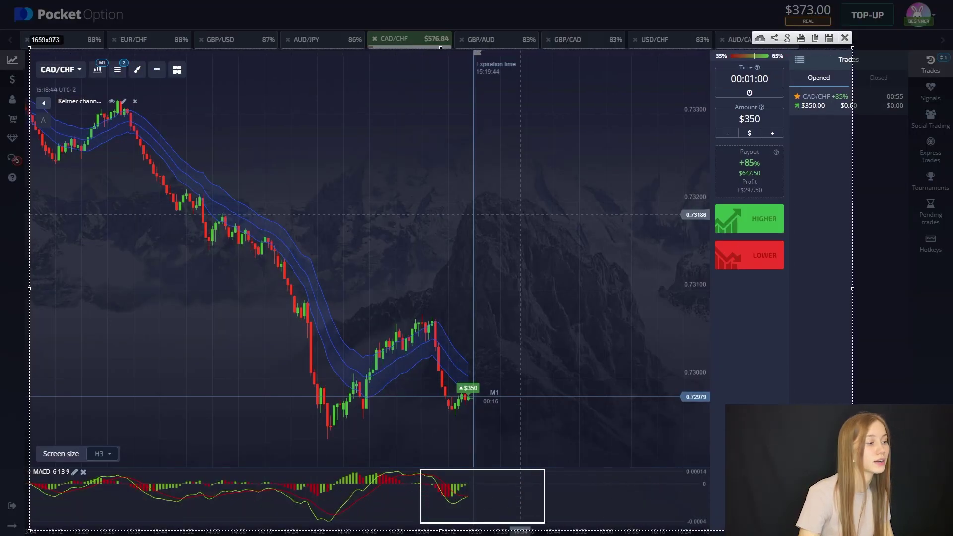
left_click_drag(455, 505, 487, 484)
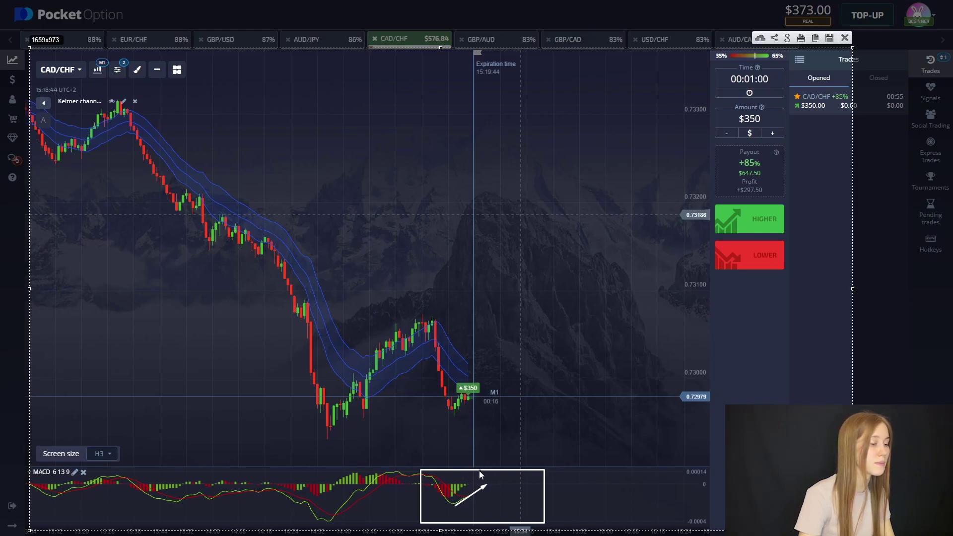
mouse_move(327, 439)
left_mouse_down()
mouse_move(480, 411)
mouse_move(496, 353)
left_mouse_up()
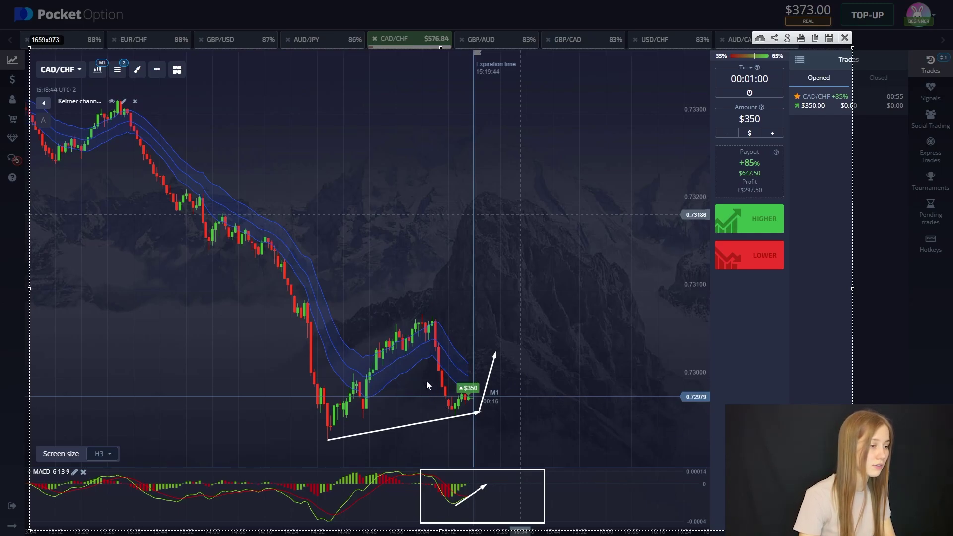
mouse_move(433, 366)
left_mouse_down()
mouse_move(475, 415)
mouse_move(482, 355)
left_mouse_up()
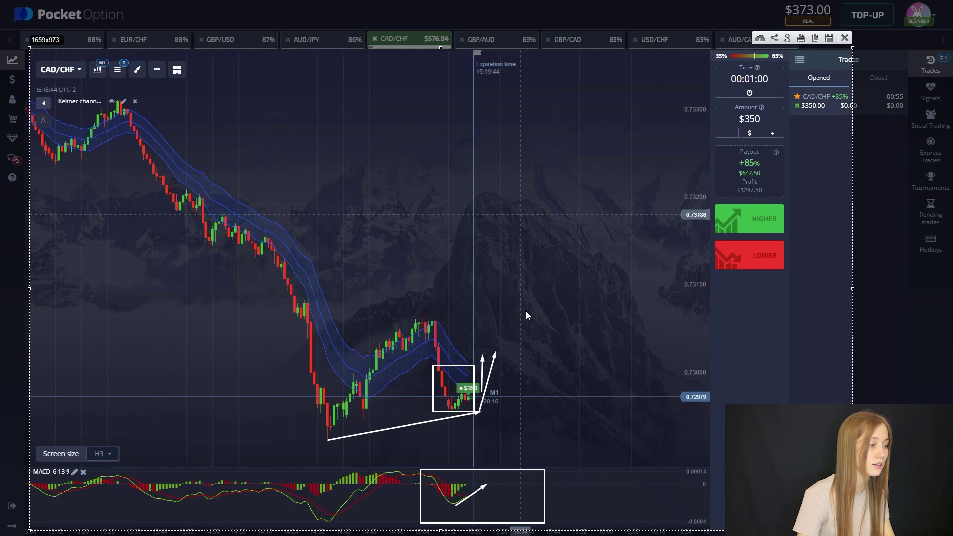
Close the annotated screenshot and zoom the chart in and back out.
left_click(844, 38)
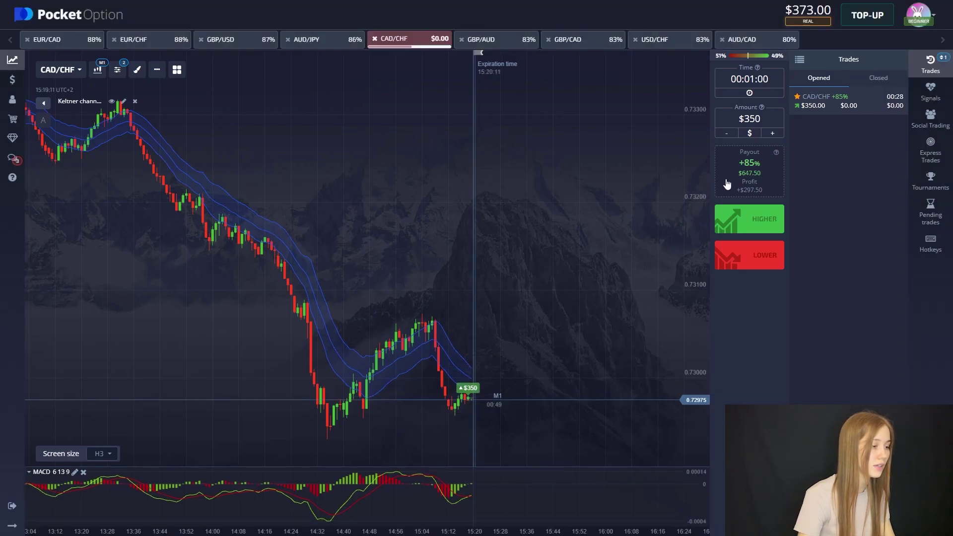
scroll(520, 392, "up", 1)
scroll(520, 391, "up", 1)
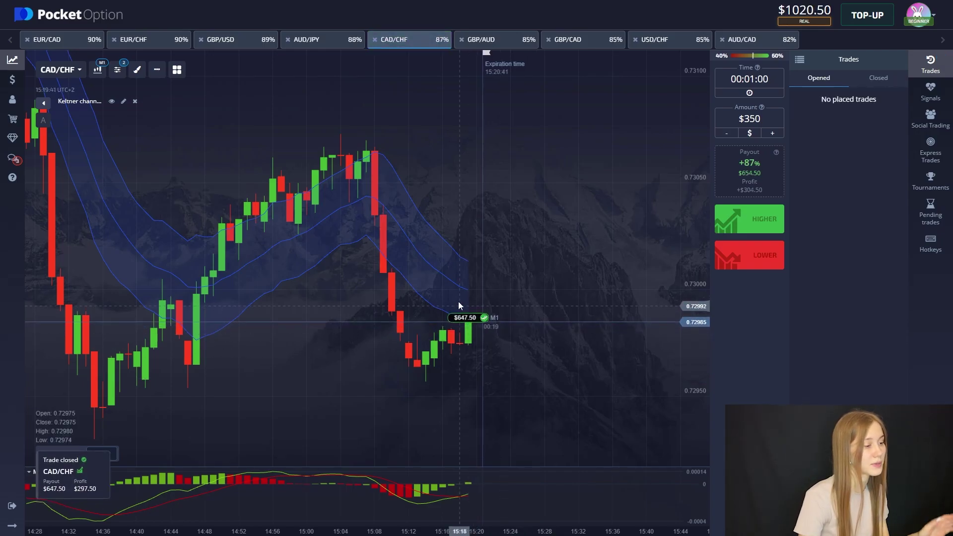
scroll(432, 302, "down", 2)
scroll(385, 292, "down", 3)
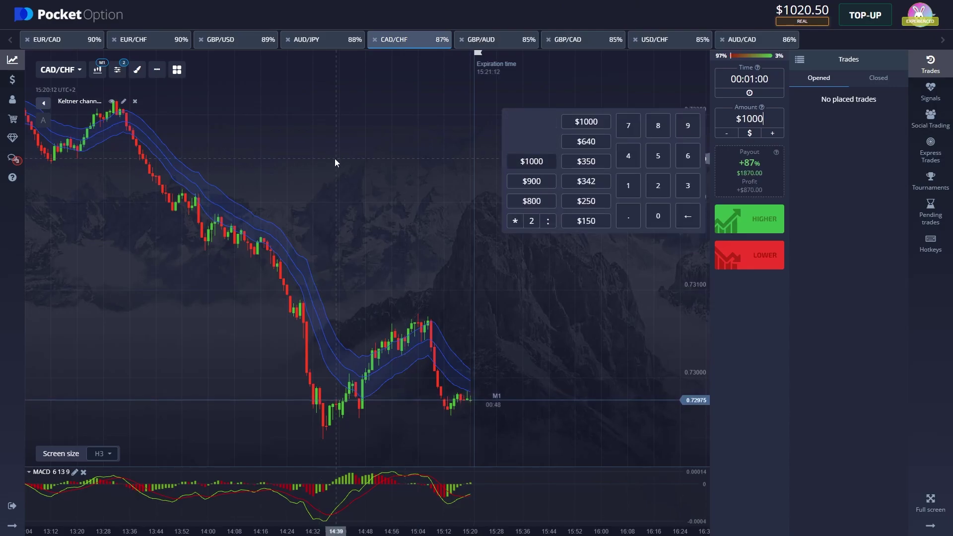
Cycle through GBP/AUD, GBP/CAD, USD/CHF, AUD/CAD and EUR/CAD, ending on the EUR/CHF chart.
left_click(335, 163)
left_click(521, 39)
left_click(570, 39)
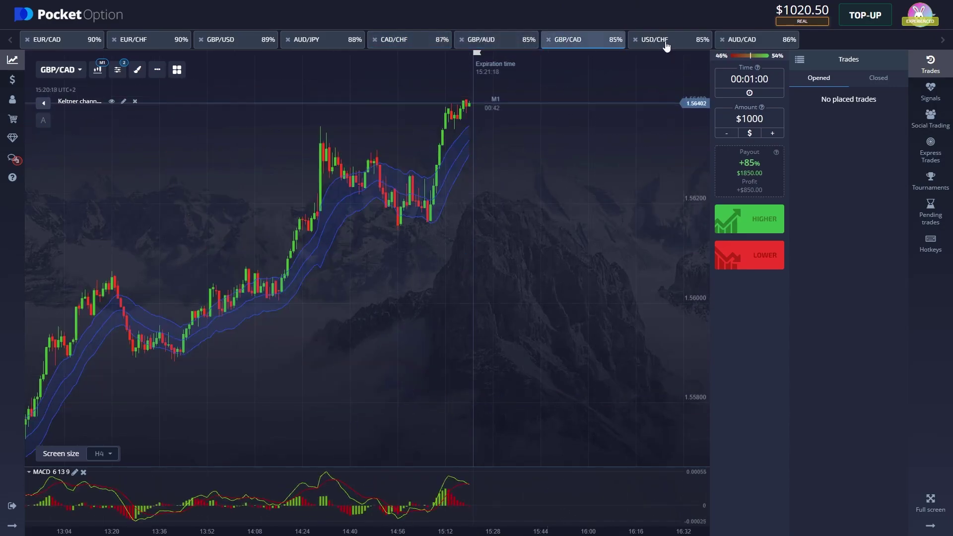
left_click(666, 42)
left_click(754, 39)
left_click(490, 40)
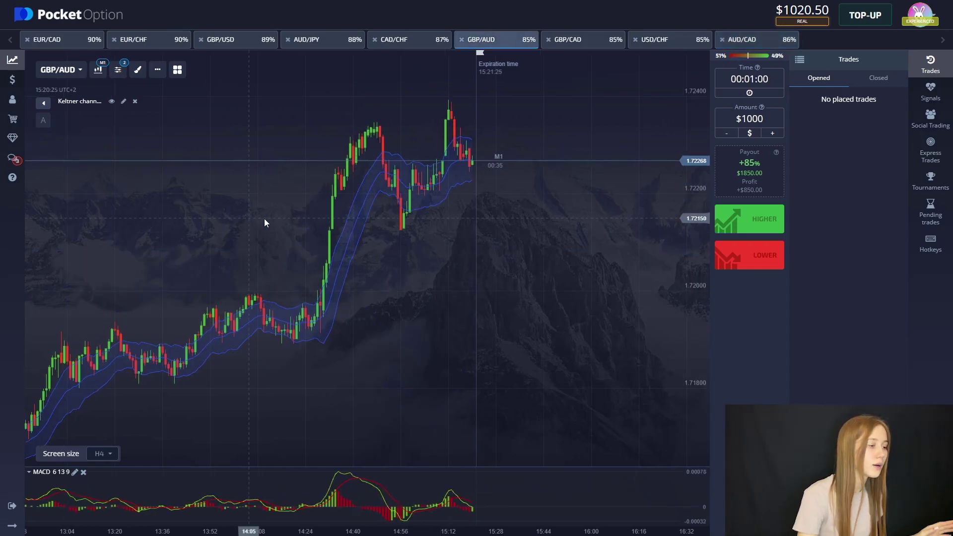
left_click_drag(264, 223, 313, 227)
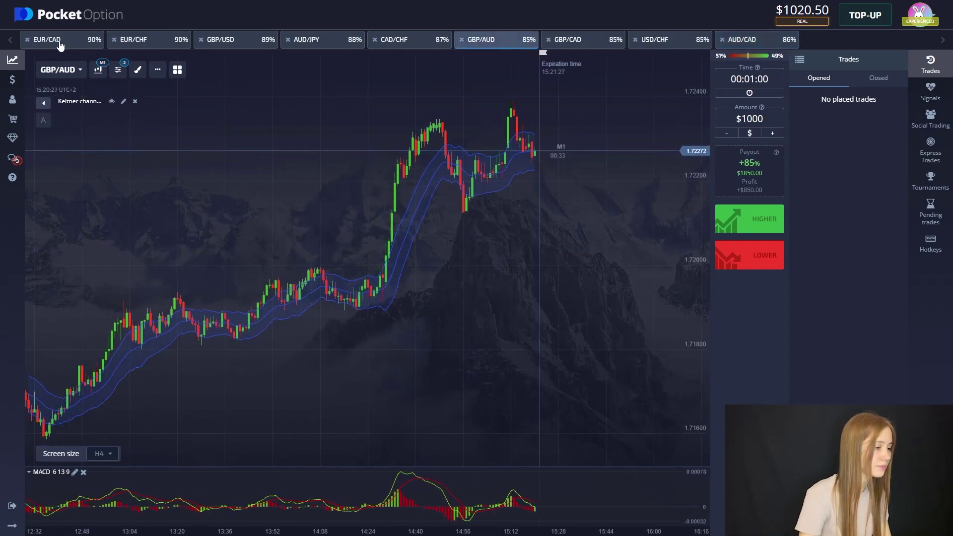
left_click(59, 44)
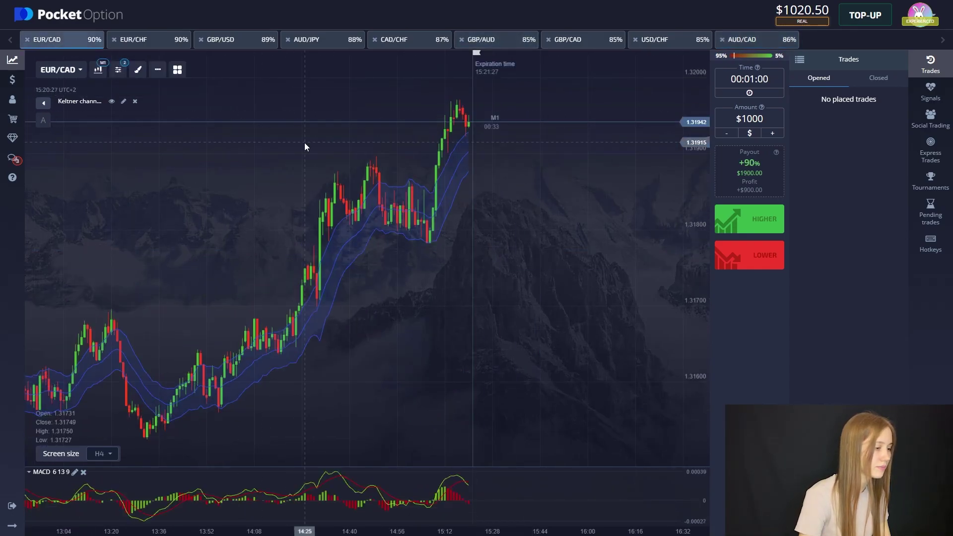
left_click(146, 44)
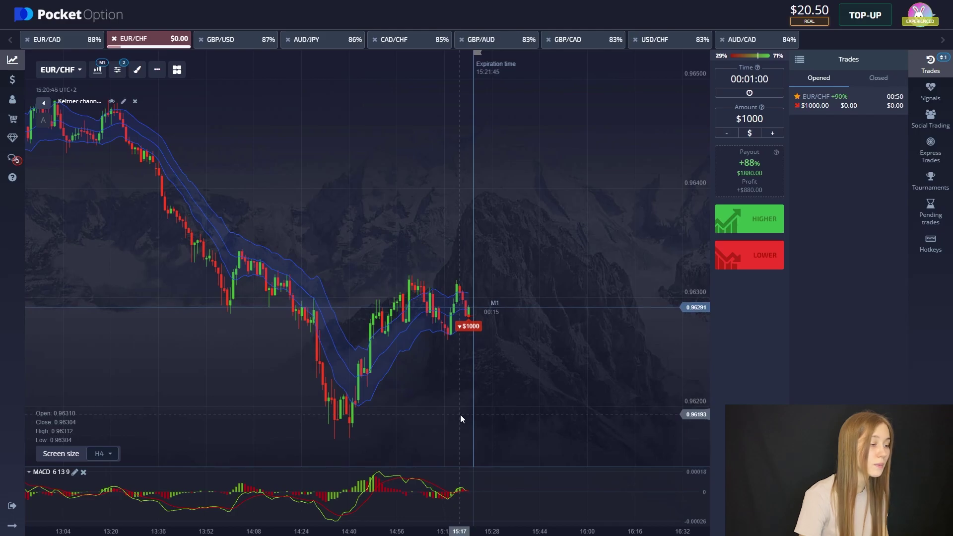
Capture the EUR/CHF chart, boxing the highs, channel rebound and MACD bars, with a down arrow.
scroll(460, 415, "up", 1)
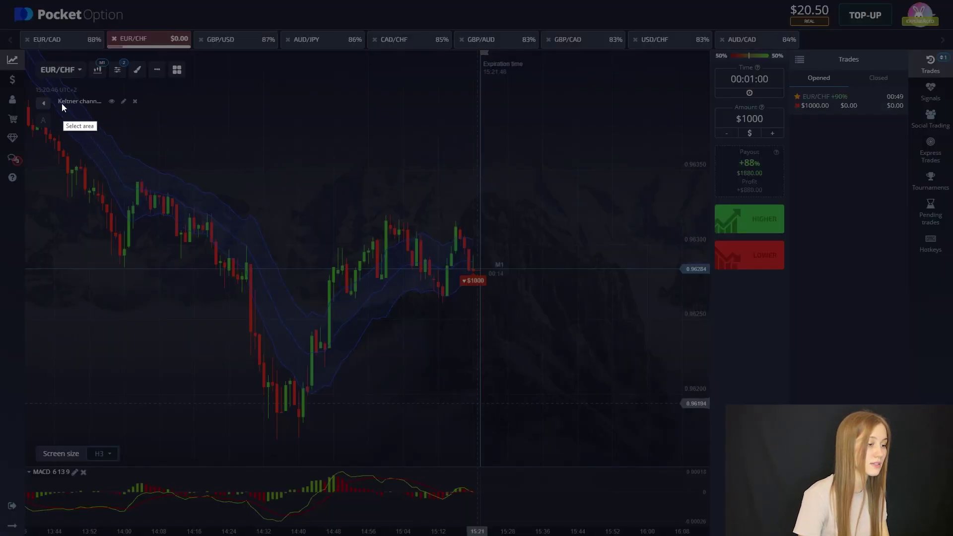
left_click_drag(30, 49, 759, 525)
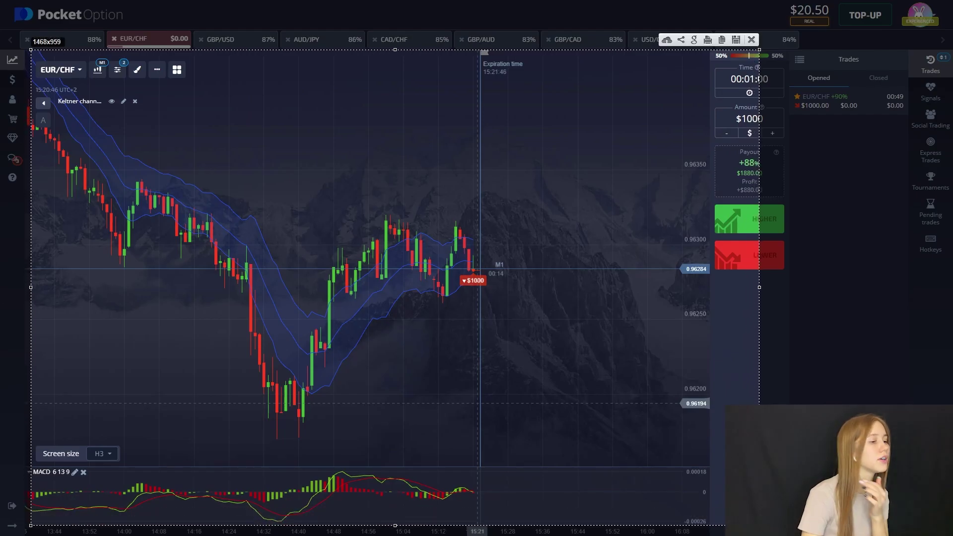
left_click_drag(469, 190, 337, 222)
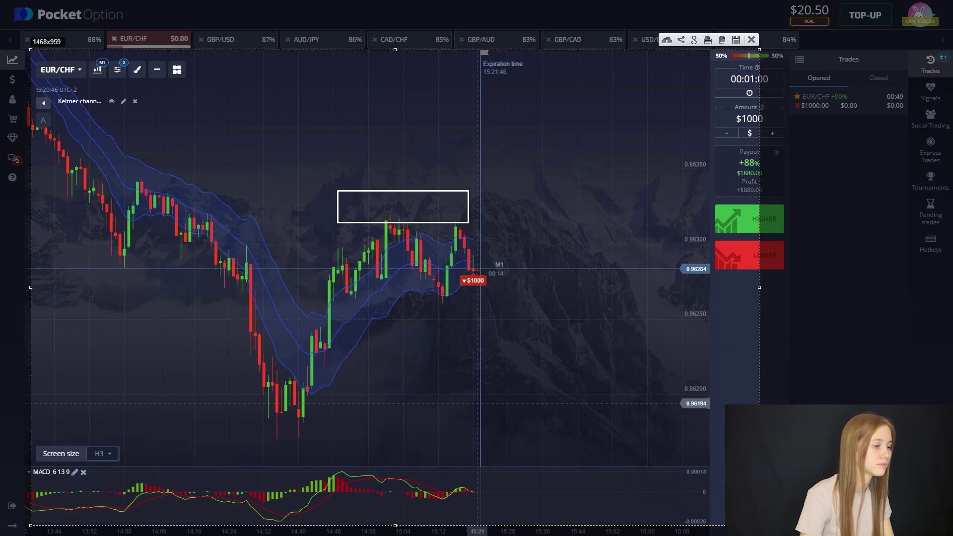
left_click_drag(475, 218, 276, 419)
left_click_drag(494, 241, 497, 331)
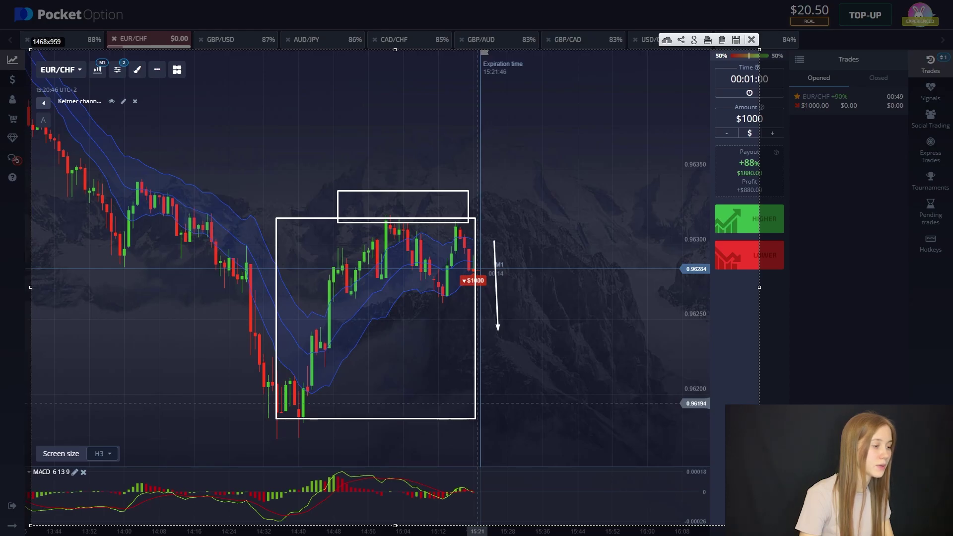
left_click_drag(441, 469, 447, 298)
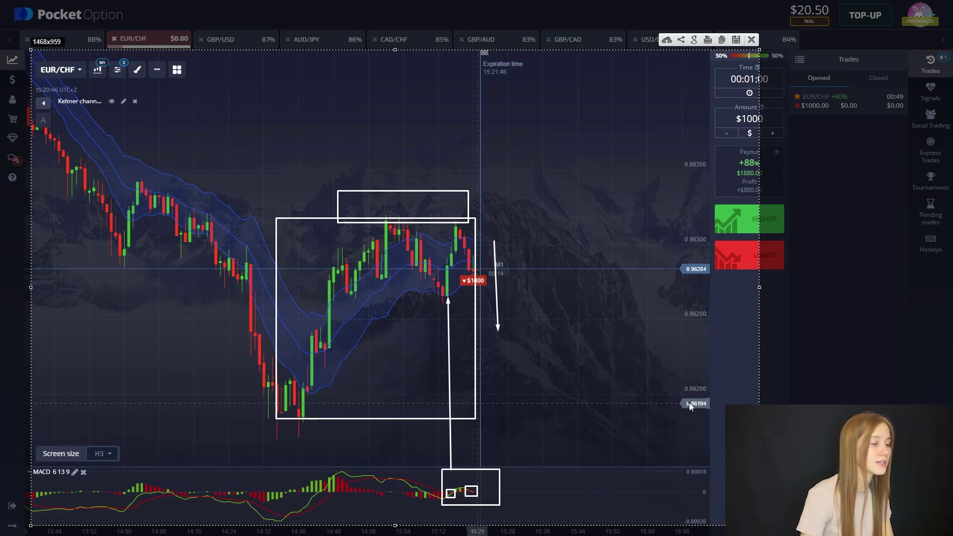
key("Escape")
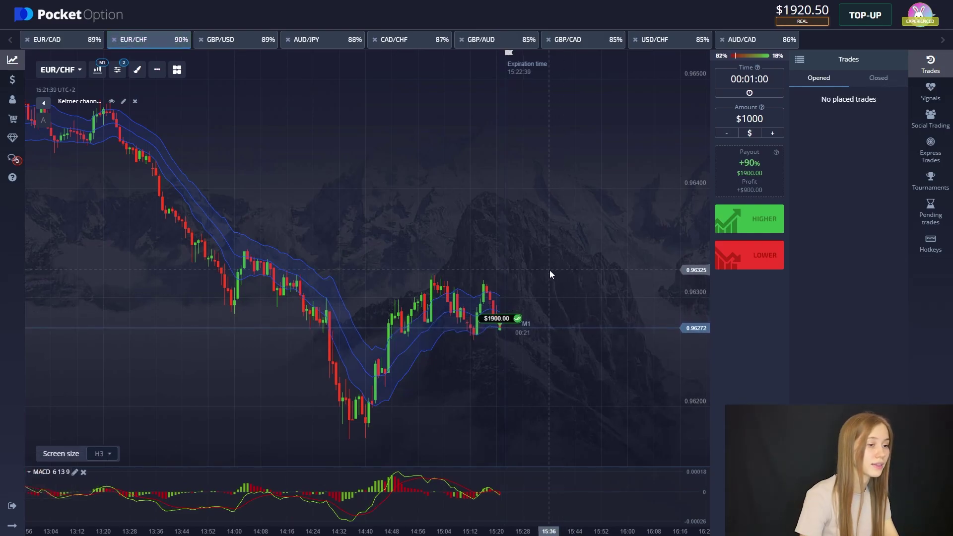
Flip through the asset tabs to AUD/JPY and open a $1000 Higher trade on it.
left_click(404, 43)
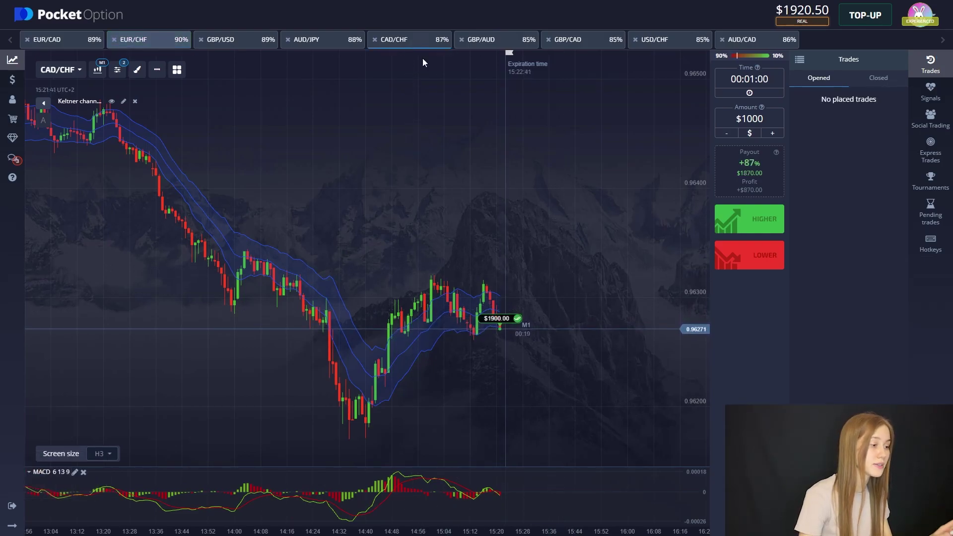
left_click(494, 45)
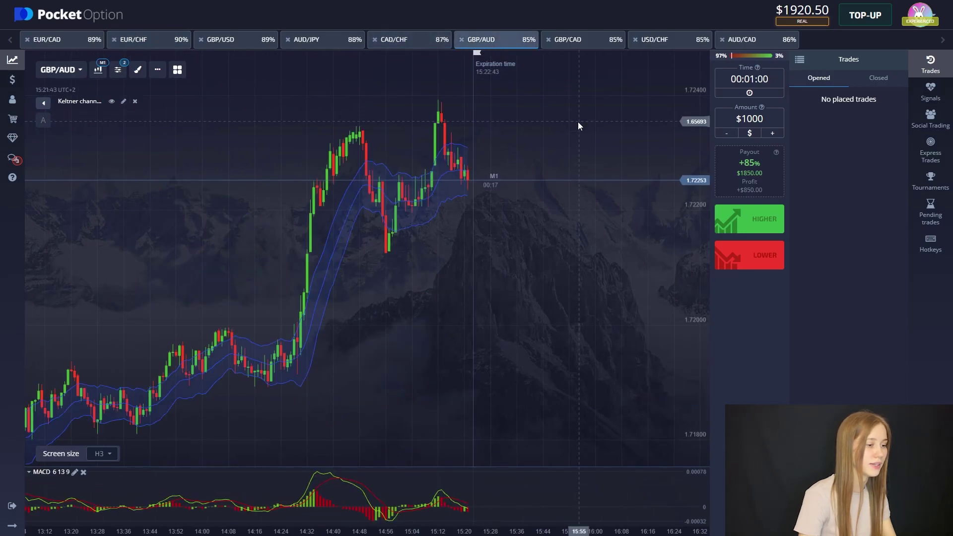
left_click(581, 44)
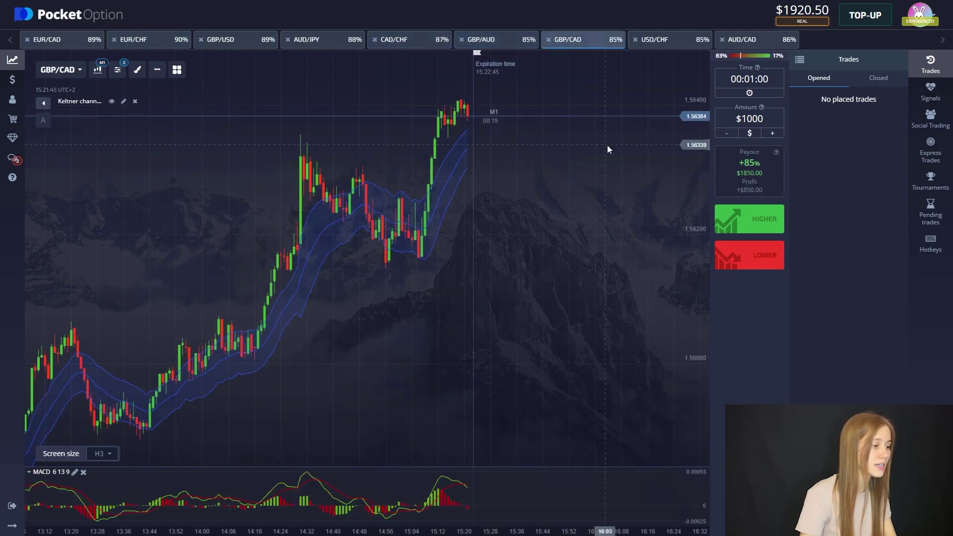
left_click(661, 42)
left_click(749, 41)
left_click(496, 40)
left_click(406, 42)
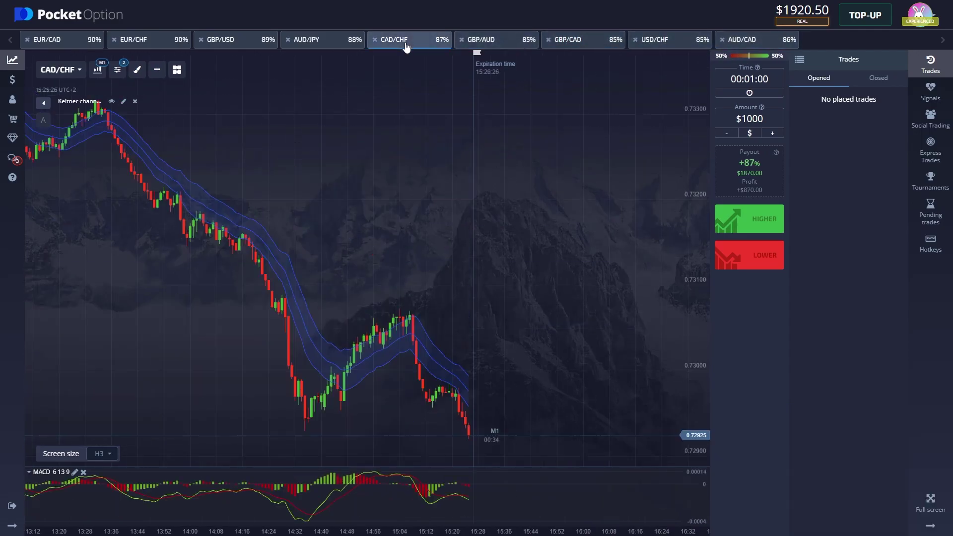
left_click(319, 44)
left_click(749, 218)
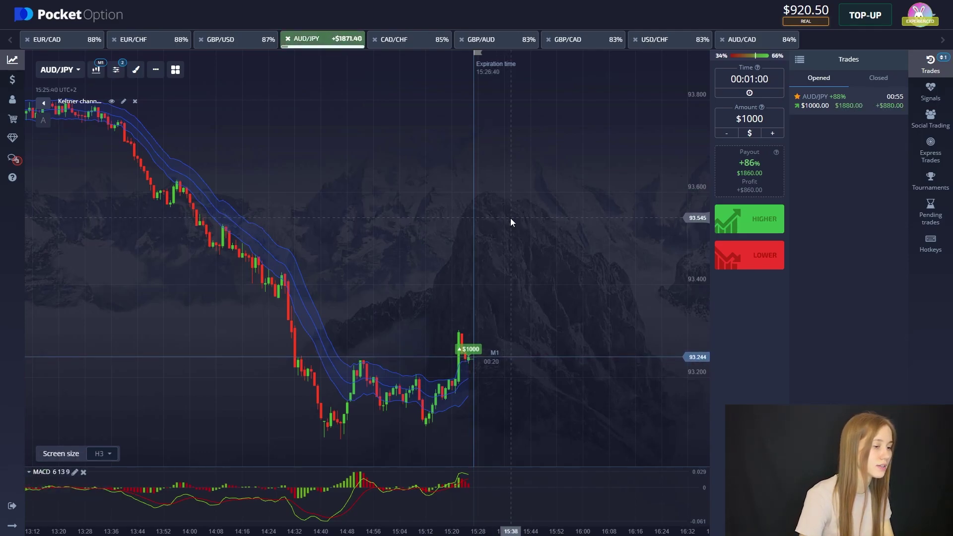
Capture the AUD/JPY chart and box the sideways candles and the MACD crossover.
key("Print")
left_click_drag(26, 73, 721, 535)
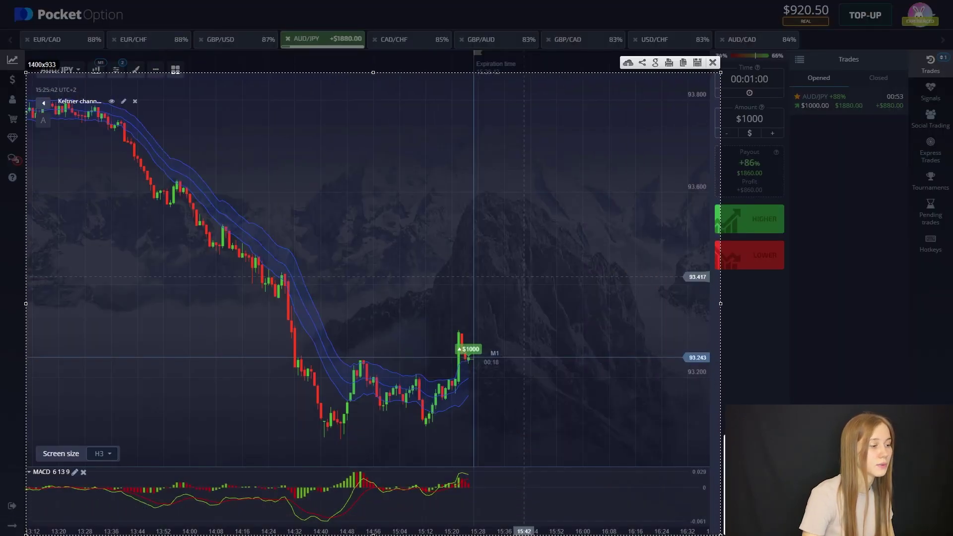
left_click(436, 442)
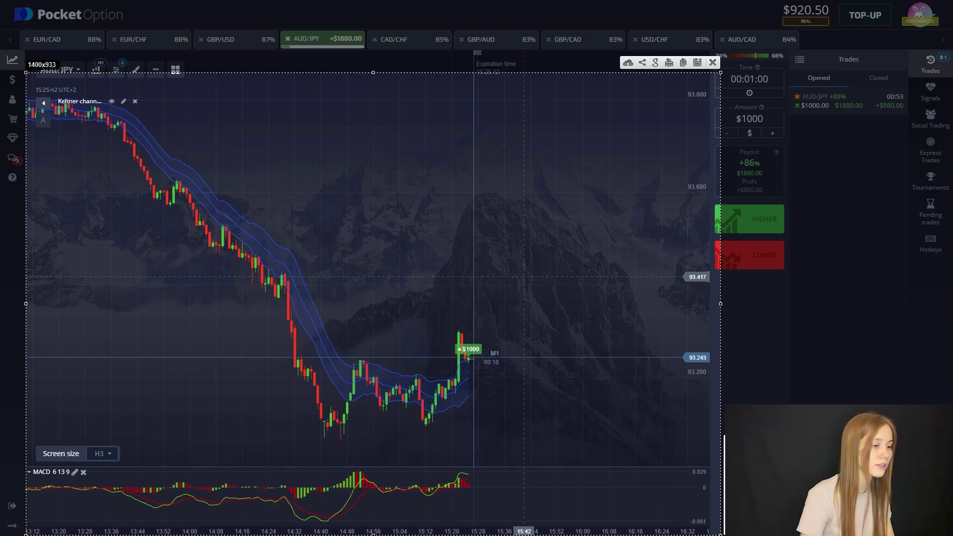
mouse_move(466, 455)
left_mouse_down()
mouse_move(461, 387)
mouse_move(313, 347)
mouse_move(296, 352)
left_mouse_up()
left_click_drag(347, 470, 481, 506)
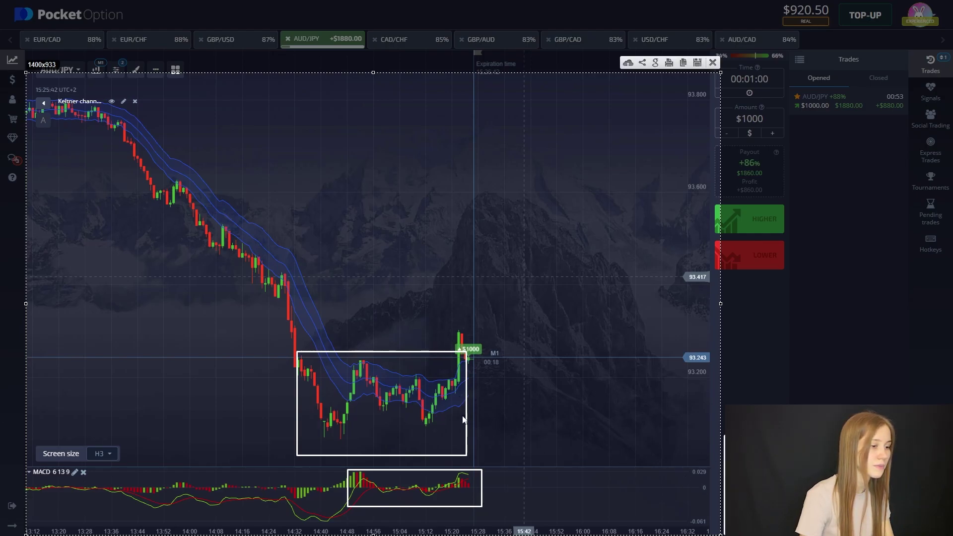
Add upward arrows along the latest upswing and the predicted rise, then close the capture.
mouse_move(429, 425)
left_mouse_down()
mouse_move(458, 336)
mouse_move(467, 376)
left_mouse_up()
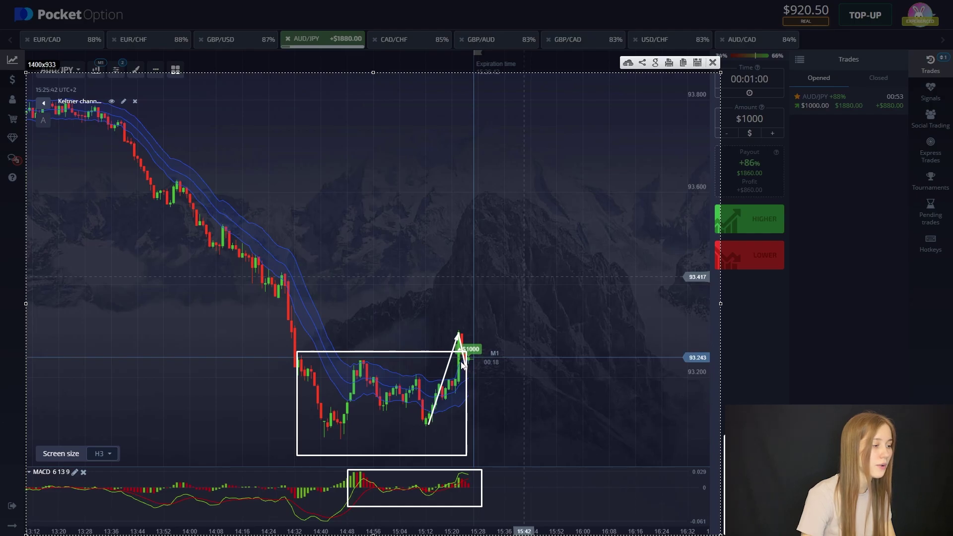
left_click_drag(484, 350, 484, 289)
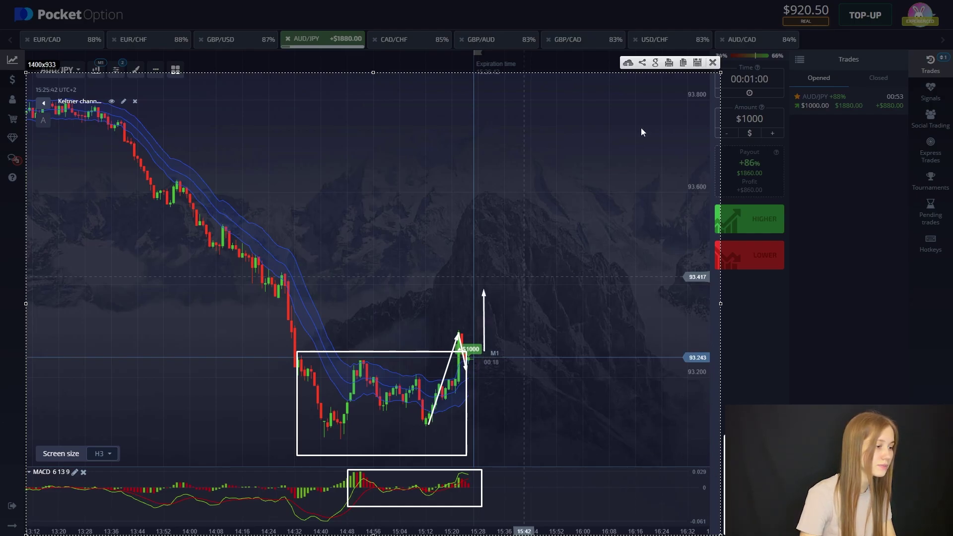
left_click(712, 63)
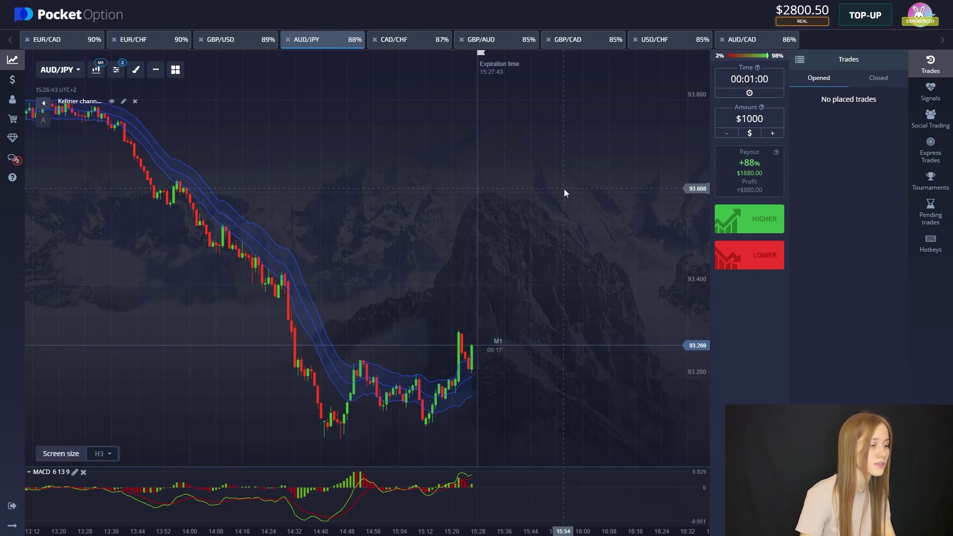
Flip through the GBP/CAD, USD/CHF and AUD/CAD charts, stepping on toward EUR/CHF.
left_click(580, 45)
left_click(665, 44)
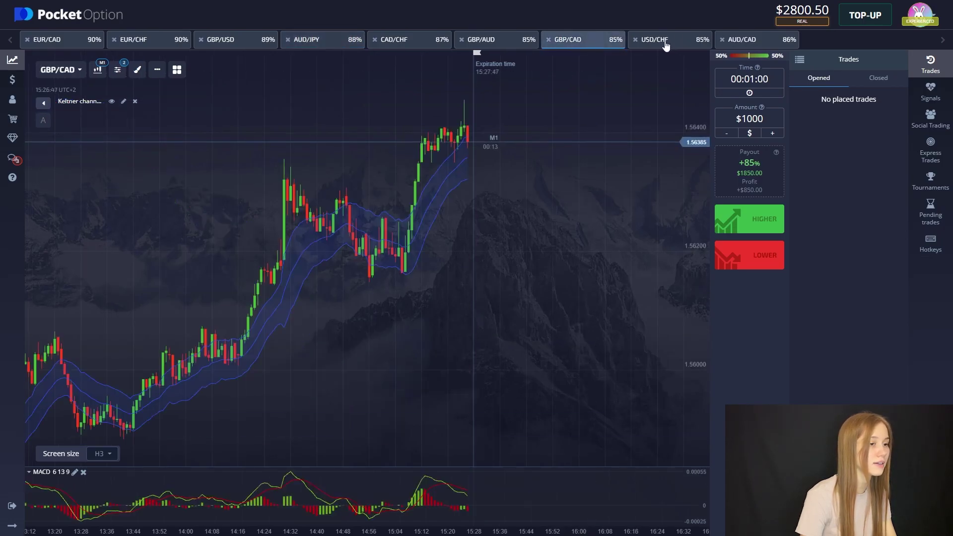
left_click(745, 40)
key("Tab")
key("Tab")
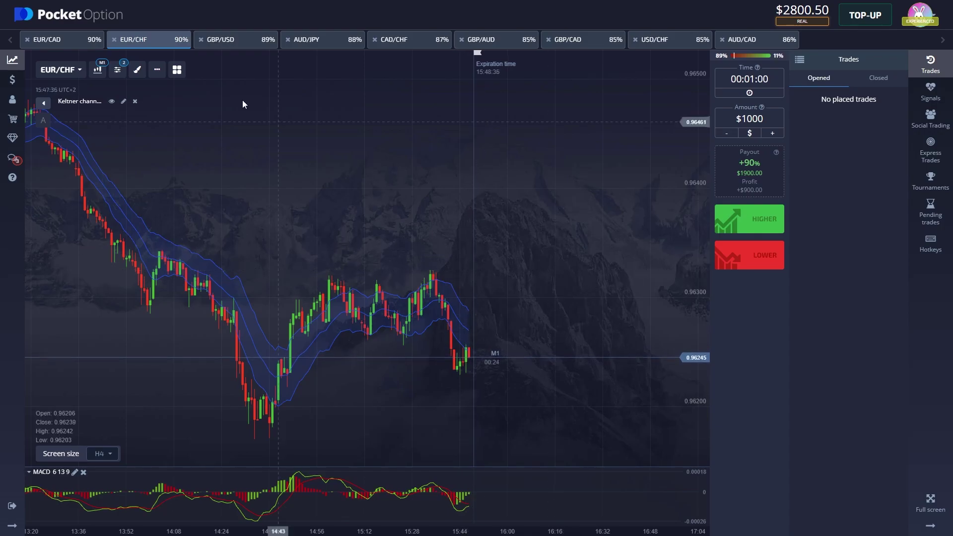
On the AUD/JPY chart, open two $1000 Higher trades with Shift+W.
key("Tab")
left_click(318, 46)
key("shift+w")
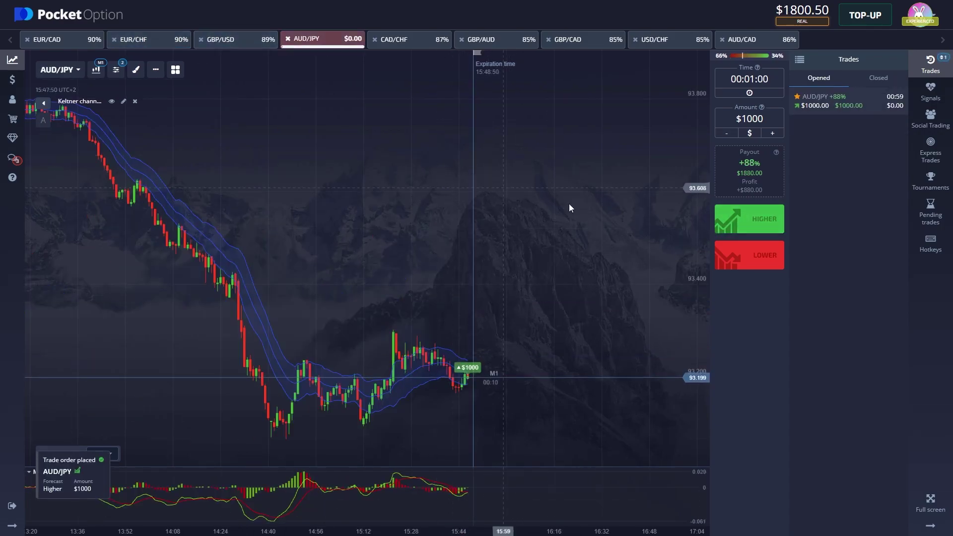
key("shift+w")
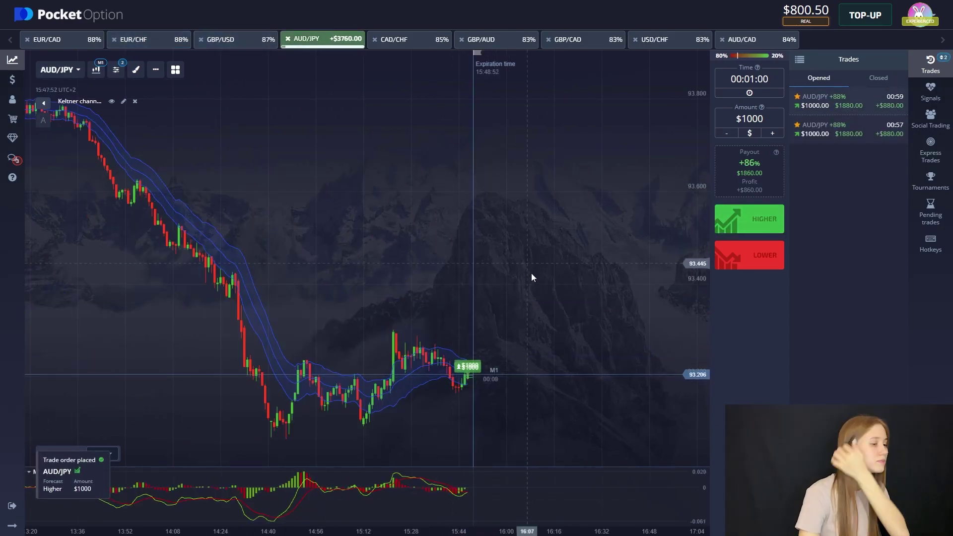
scroll(343, 290, "up", 1)
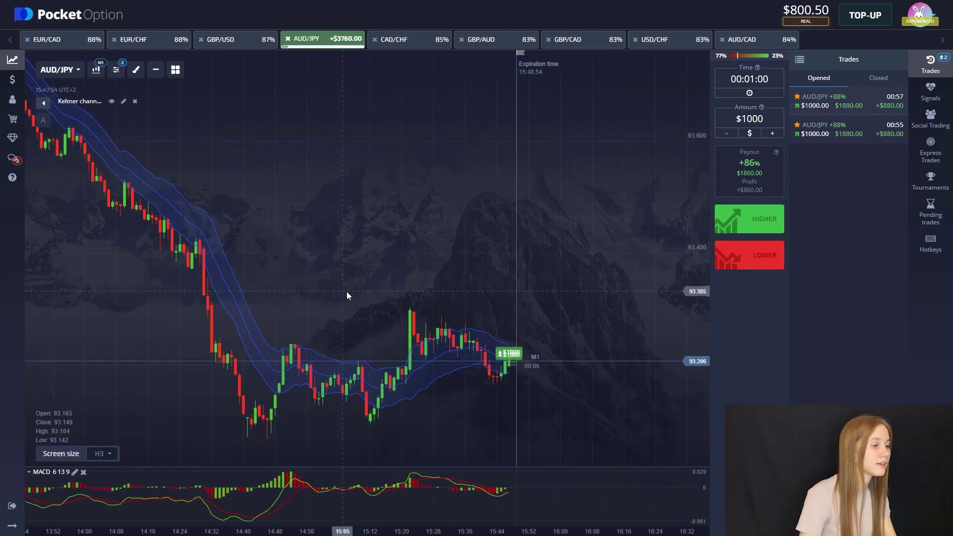
Capture the chart and mark the MACD end, rising lows and recent channel candles with boxes and arrows.
key("Print")
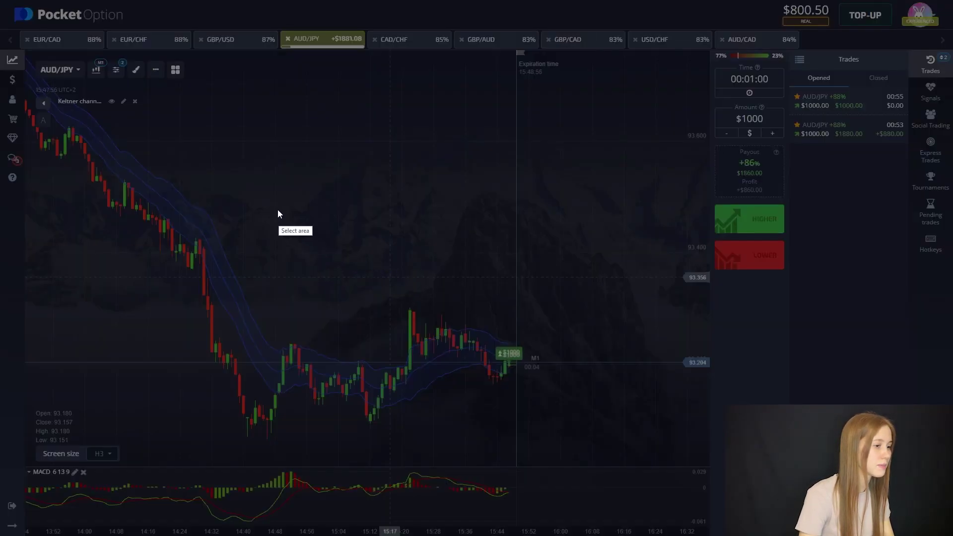
left_click_drag(15, 39, 910, 525)
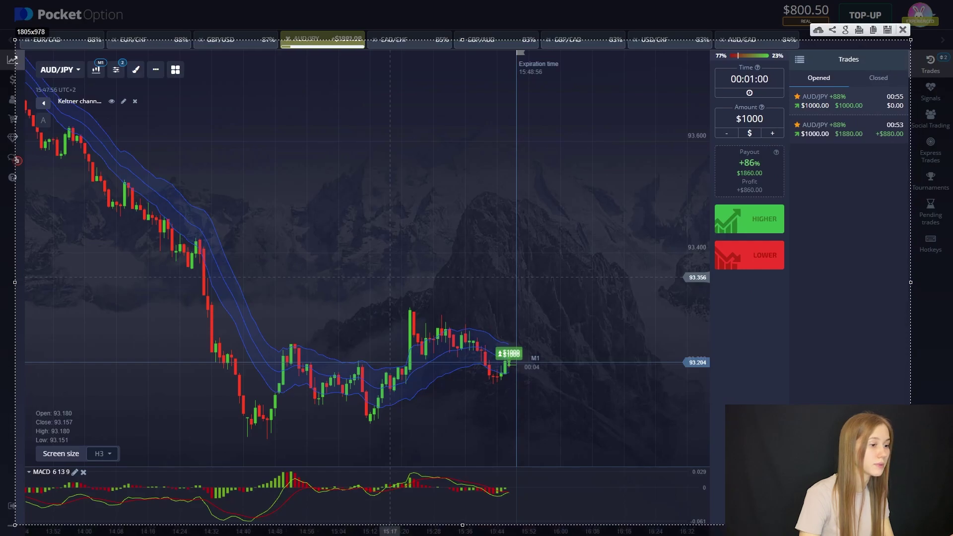
left_click_drag(476, 472, 558, 521)
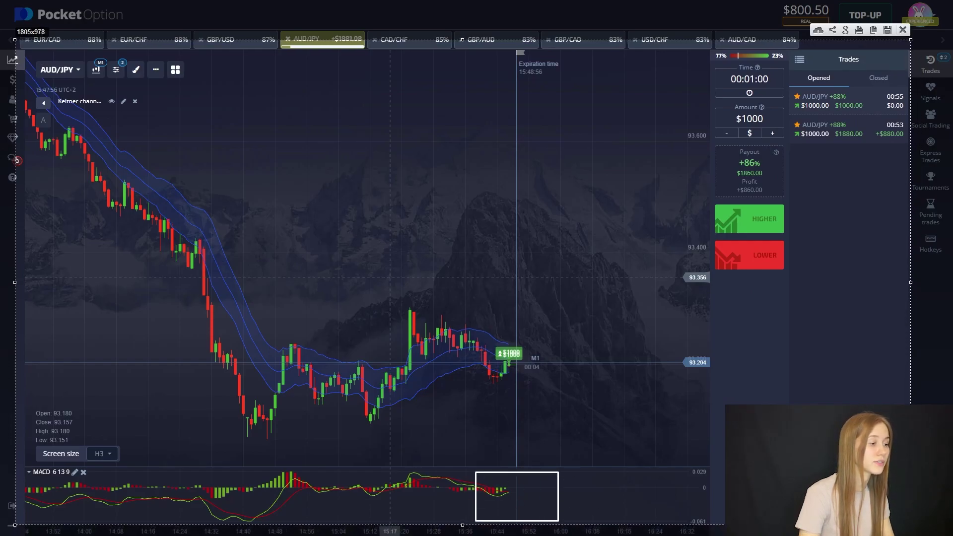
left_click_drag(517, 497, 517, 478)
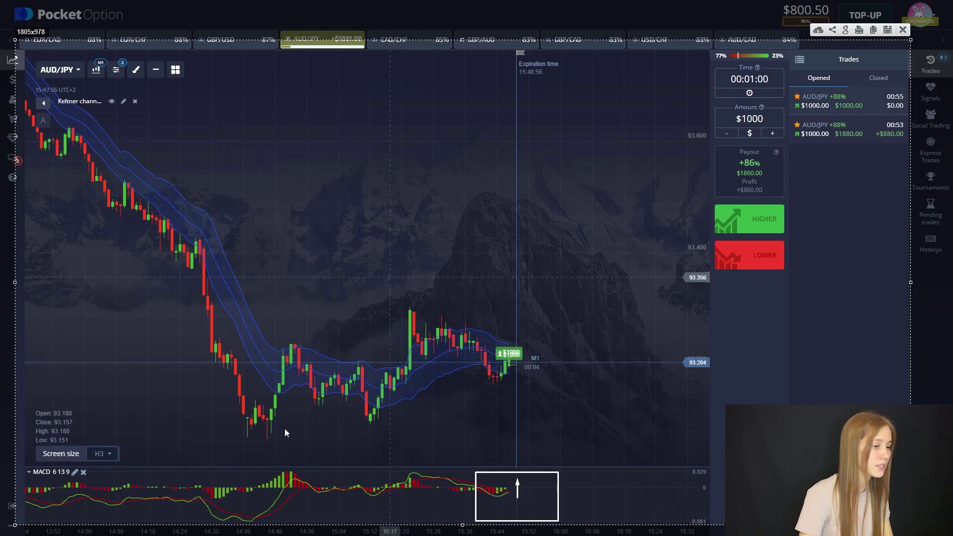
mouse_move(268, 442)
left_mouse_down()
mouse_move(597, 373)
mouse_move(516, 392)
mouse_move(387, 379)
left_mouse_up()
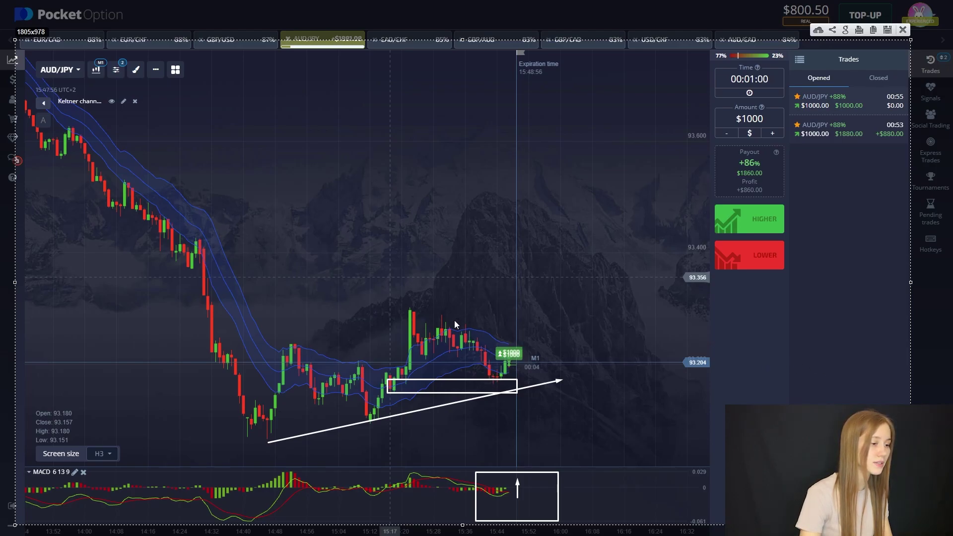
left_click_drag(412, 312, 499, 378)
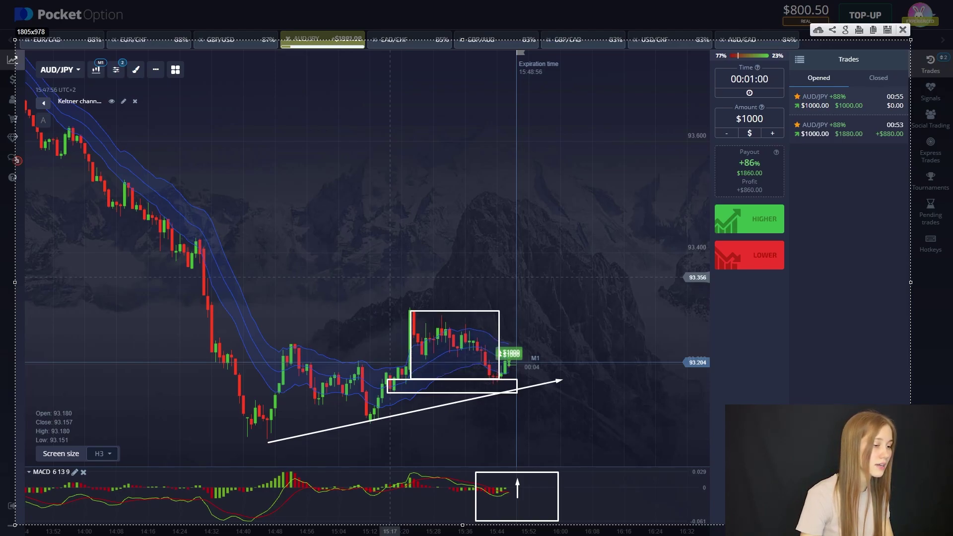
mouse_move(499, 378)
left_mouse_down()
mouse_move(519, 369)
mouse_move(523, 317)
left_mouse_up()
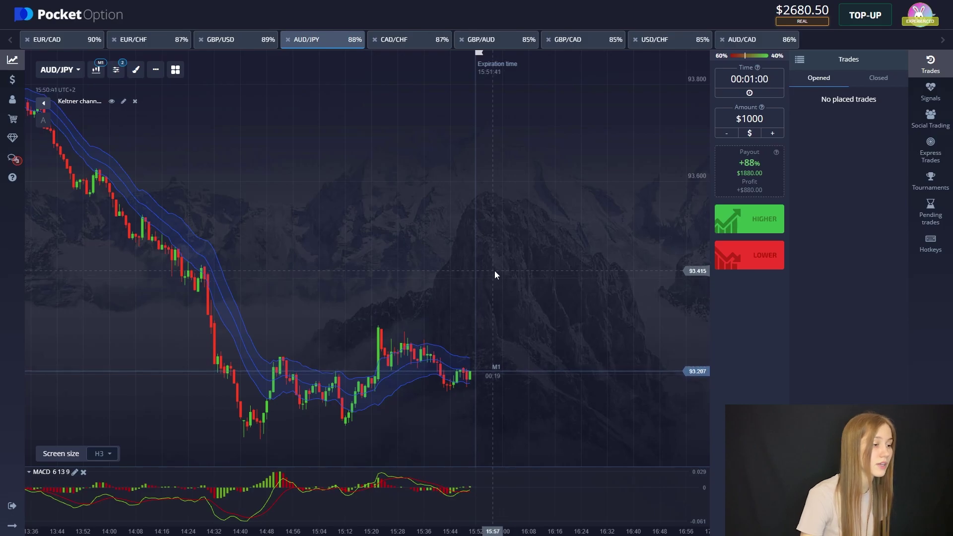
Move across the GBP/AUD and GBP/USD tabs to EUR/CHF and place two $1000 Lower trades.
left_click(405, 42)
left_click(665, 41)
left_click(484, 41)
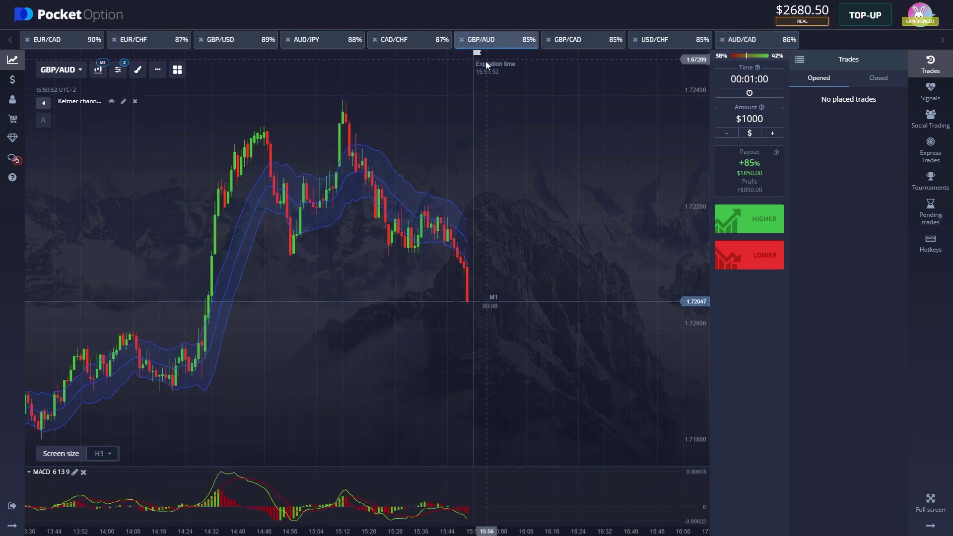
left_click(436, 41)
left_click(323, 40)
left_click(233, 40)
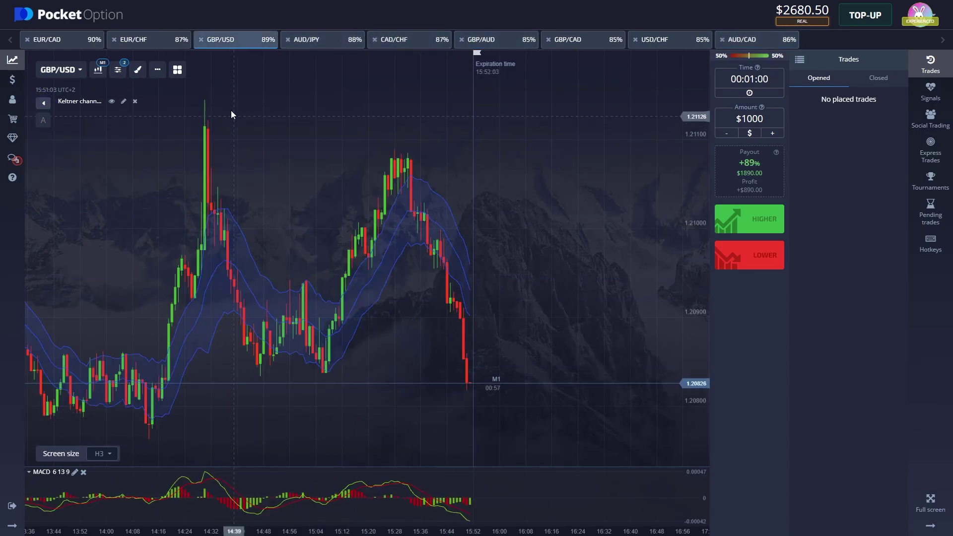
left_click(149, 40)
left_click(749, 255)
left_click(749, 255)
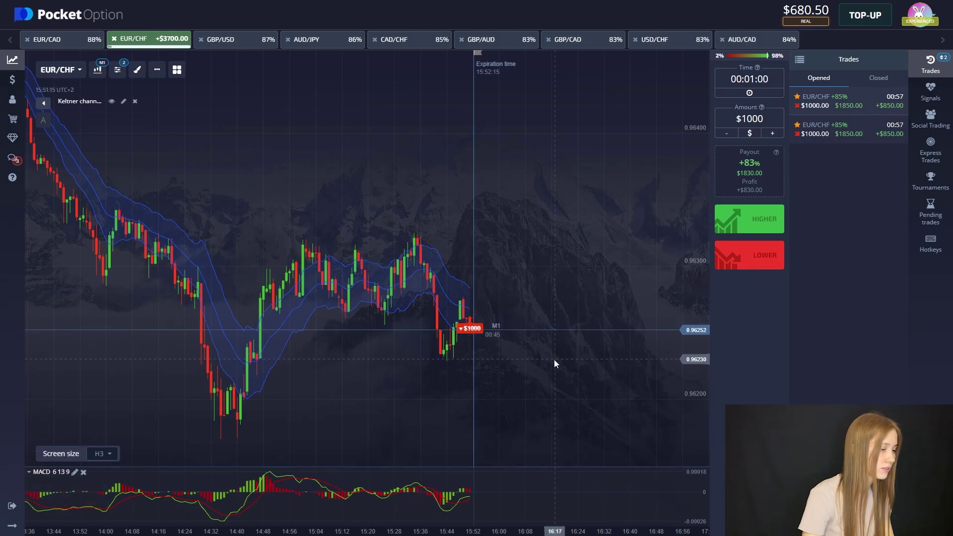
Capture the EUR/CHF chart, box the end of the MACD histogram and arrow its turn.
key("Print")
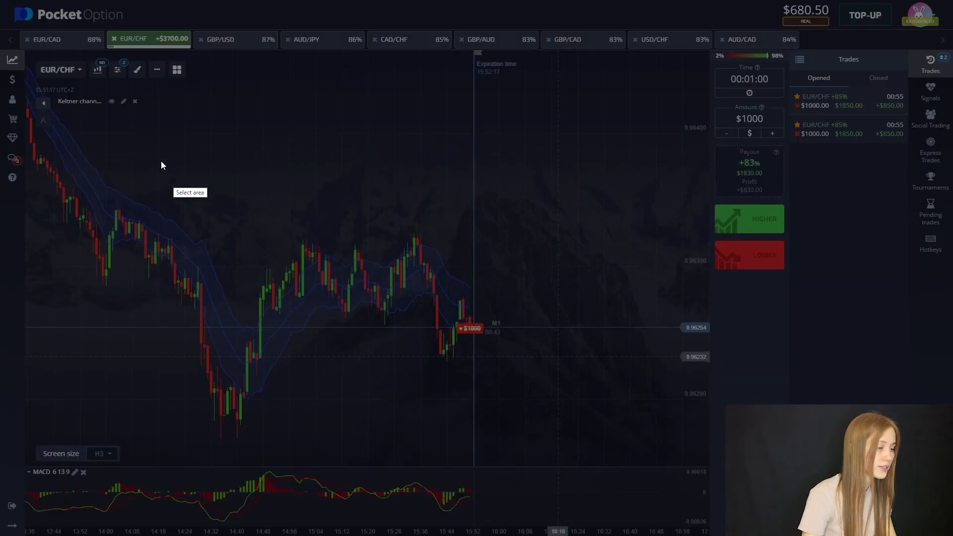
mouse_move(32, 46)
left_mouse_down()
mouse_move(767, 493)
mouse_move(939, 527)
left_mouse_up()
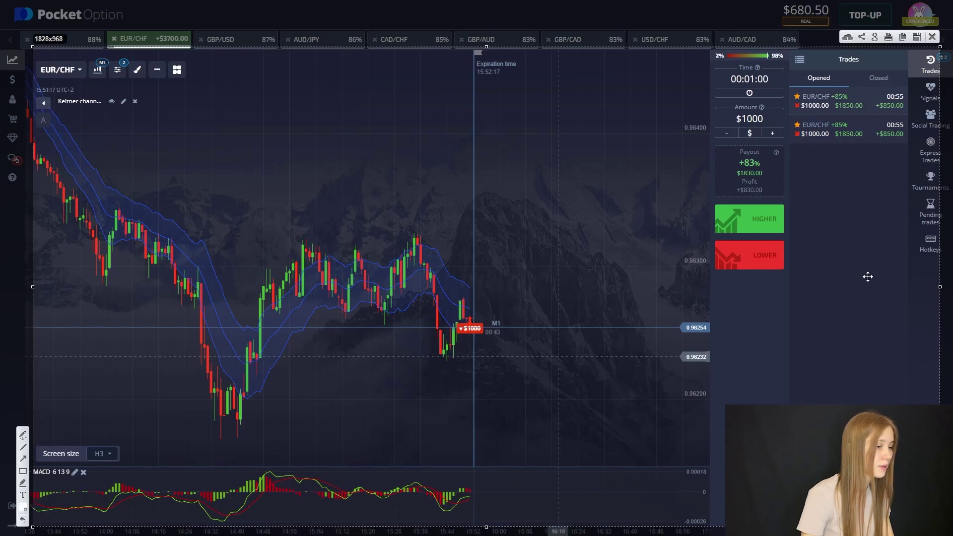
left_click(23, 471)
mouse_move(406, 469)
left_mouse_down()
mouse_move(552, 532)
mouse_move(547, 521)
left_mouse_up()
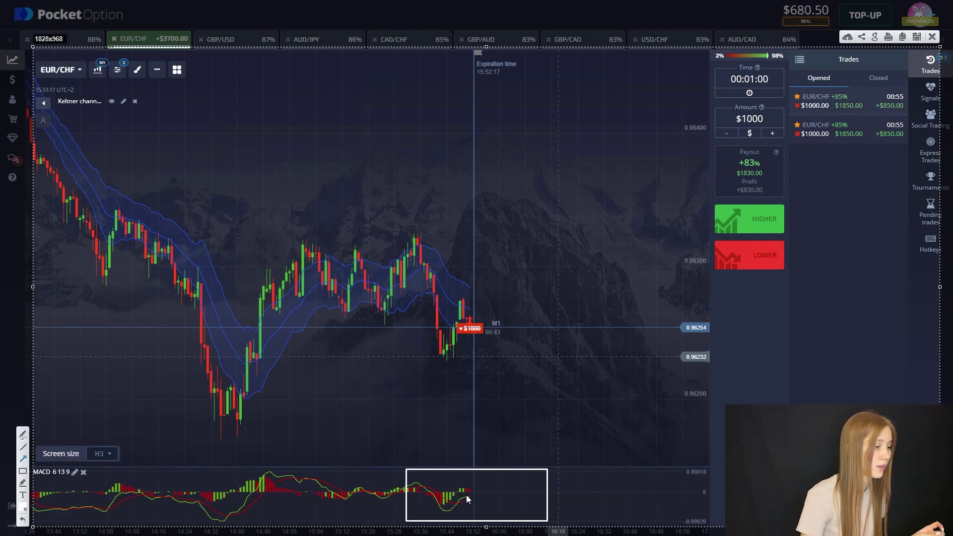
mouse_move(458, 500)
left_mouse_down()
mouse_move(469, 494)
mouse_move(483, 507)
left_mouse_up()
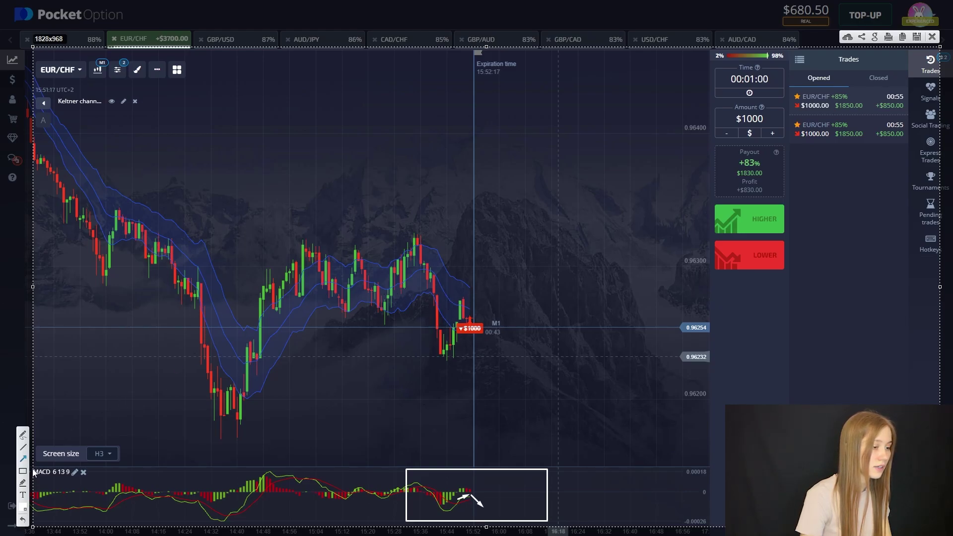
Box the latest candles and upper-band candles, add up and down arrows, then close the capture.
left_click_drag(403, 234, 511, 357)
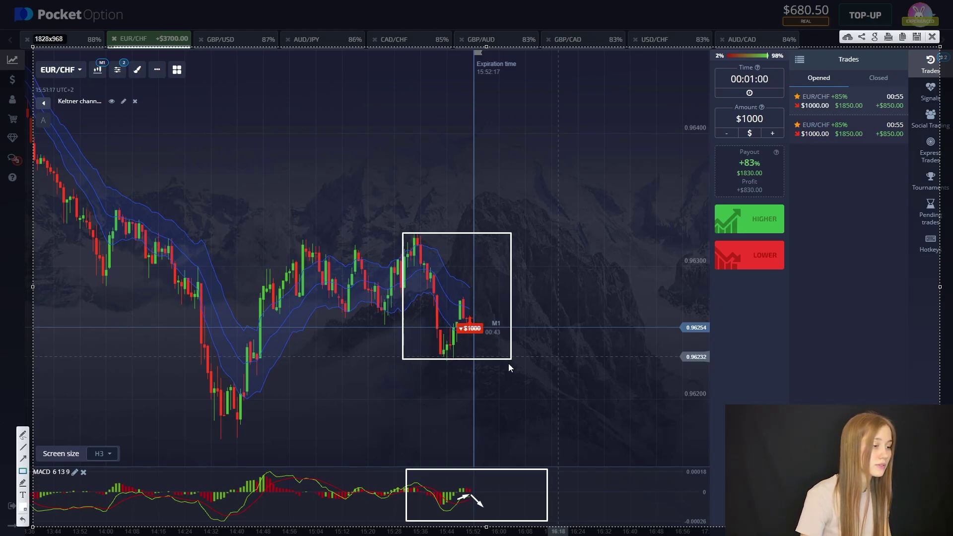
left_click_drag(427, 306, 451, 358)
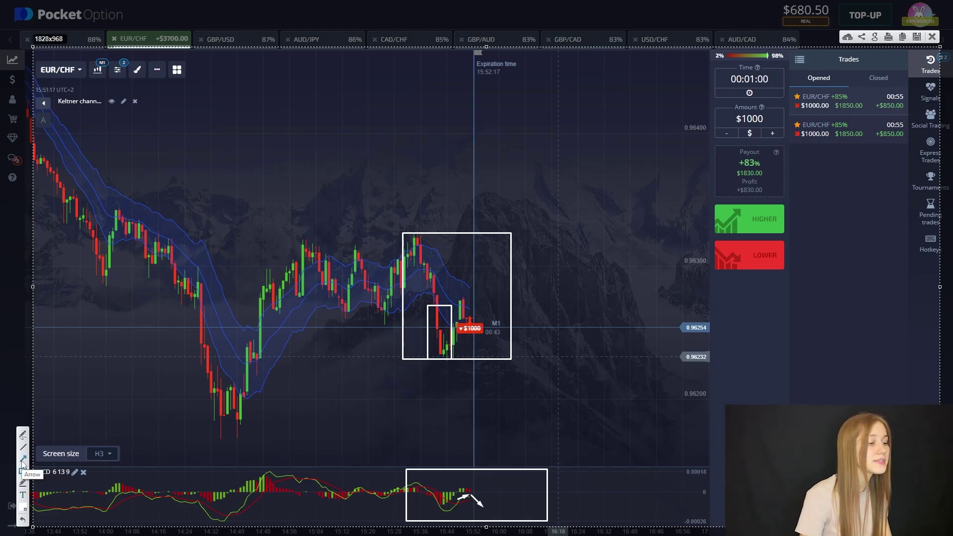
left_click_drag(442, 356, 461, 305)
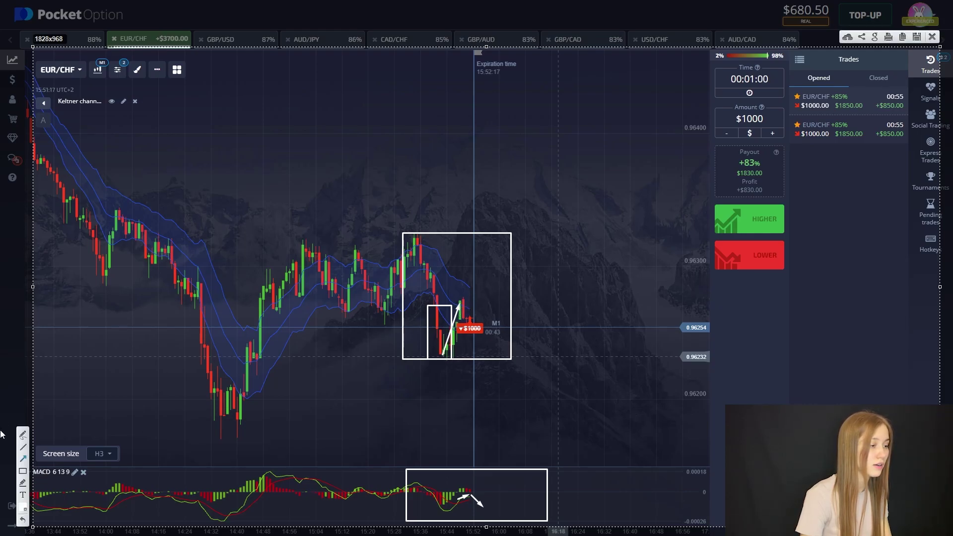
left_click_drag(477, 270, 384, 295)
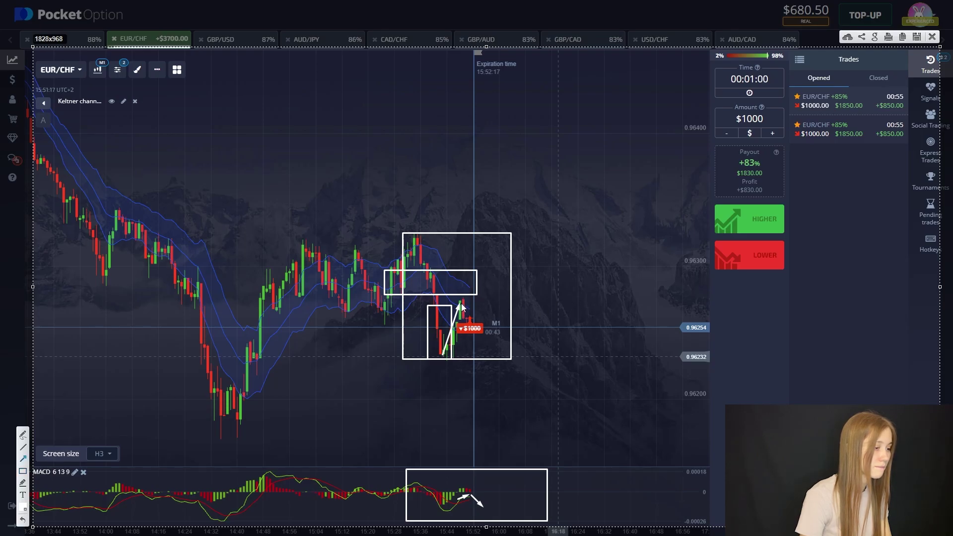
left_click_drag(462, 306, 520, 382)
left_click(931, 38)
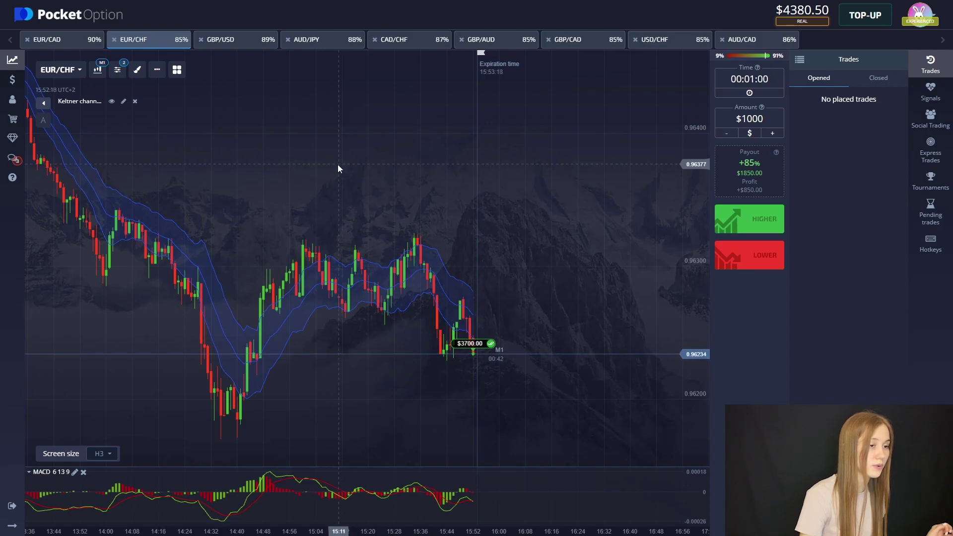
Delete the Keltner channel and MACD from the chart legend, then bring up the Finance panel.
scroll(357, 188, "down", 1)
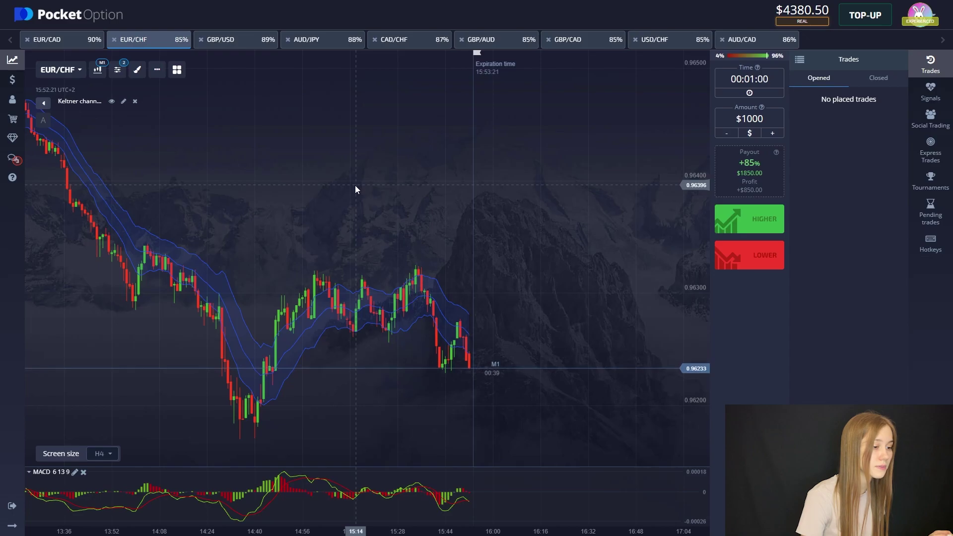
left_click(135, 101)
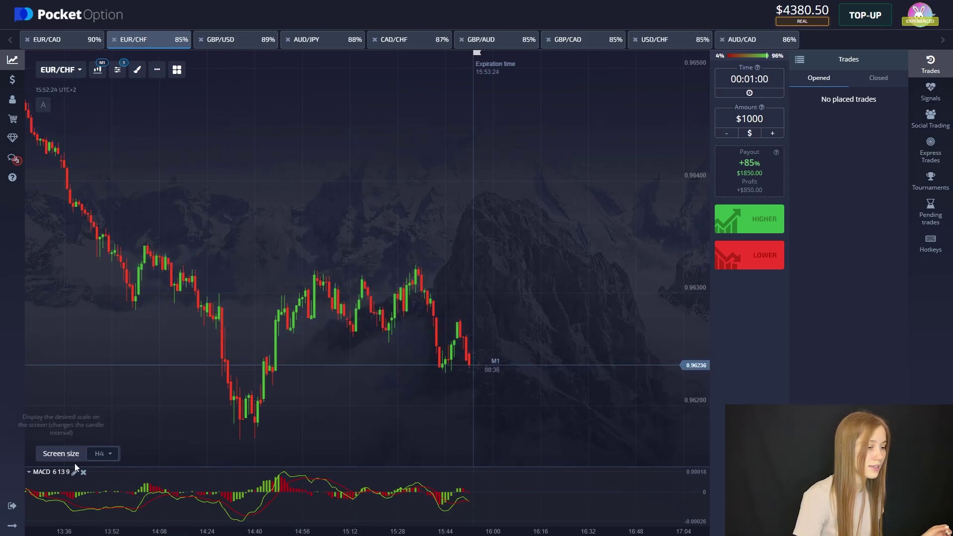
left_click(84, 471)
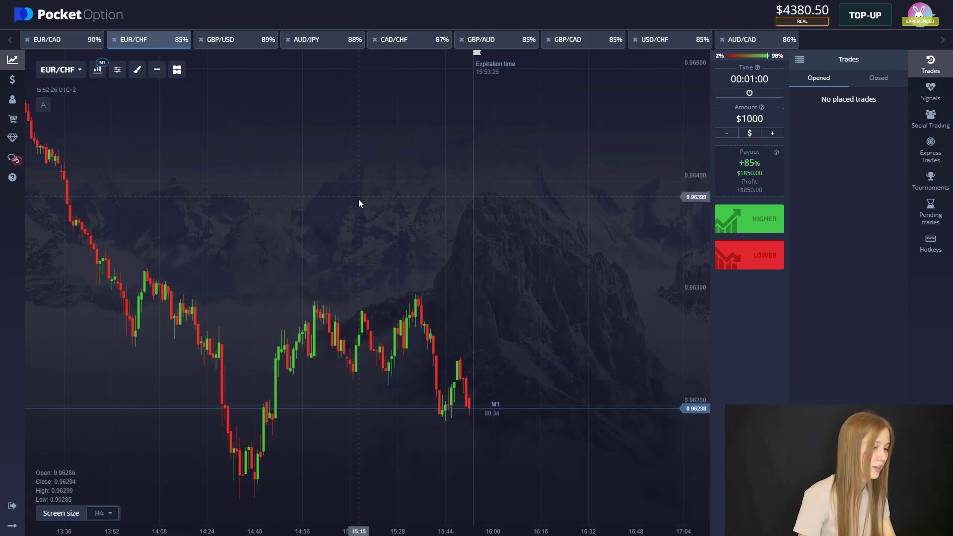
left_click(13, 79)
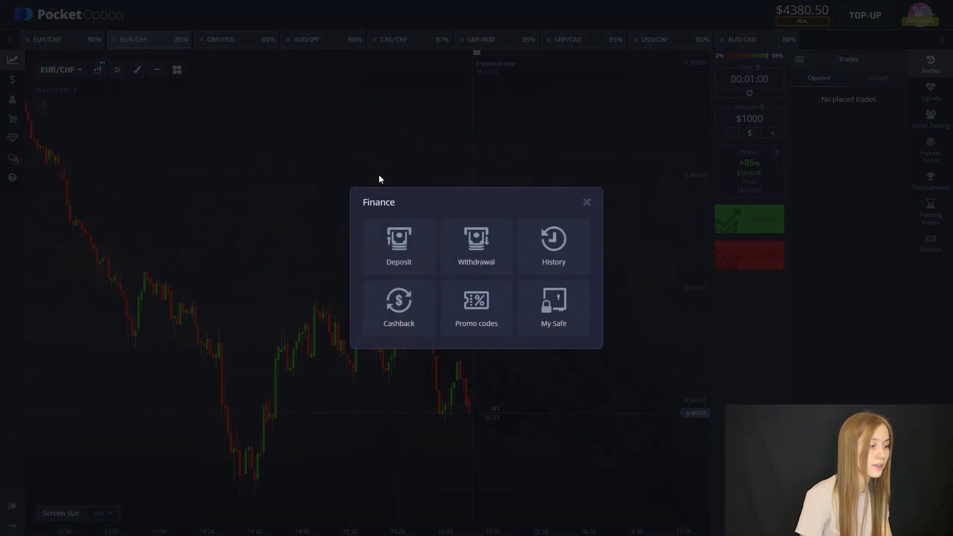
Submit a 4000 USD withdrawal to the saved Bitcoin wallet address.
left_click(488, 246)
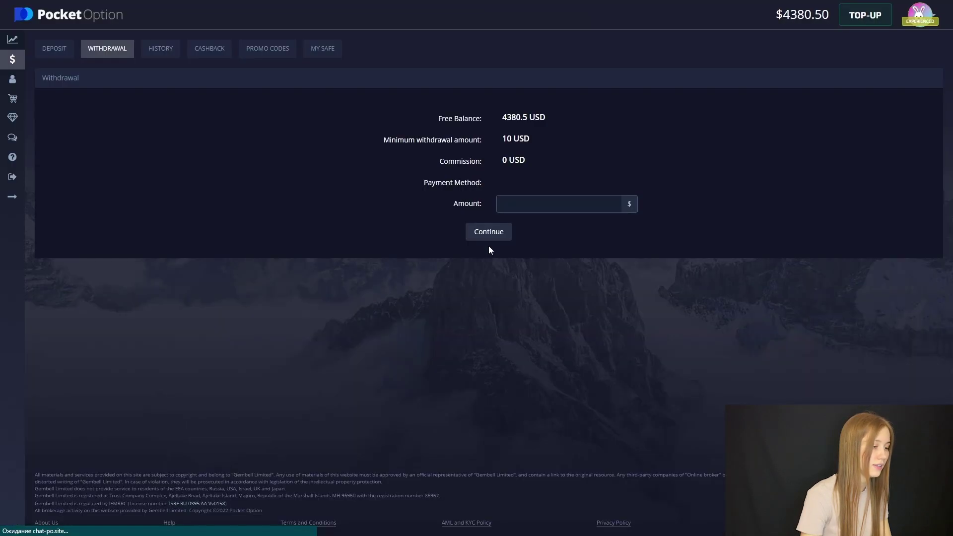
left_click(539, 212)
left_click(548, 231)
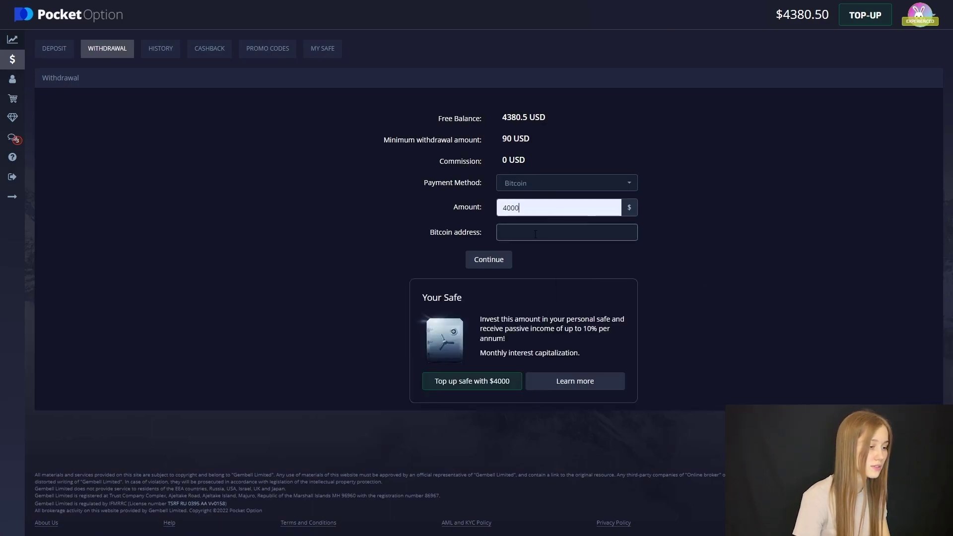
left_click(536, 234)
left_click(563, 260)
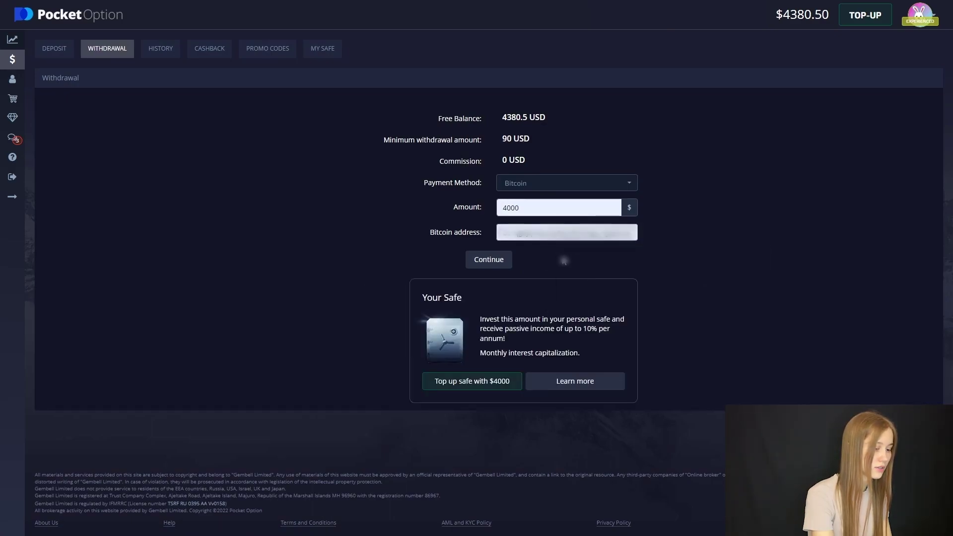
left_click(488, 262)
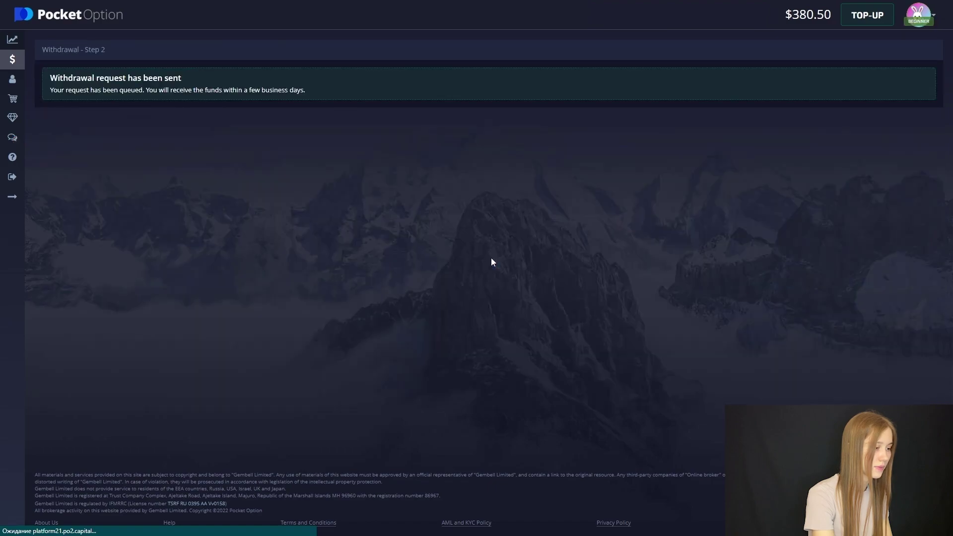